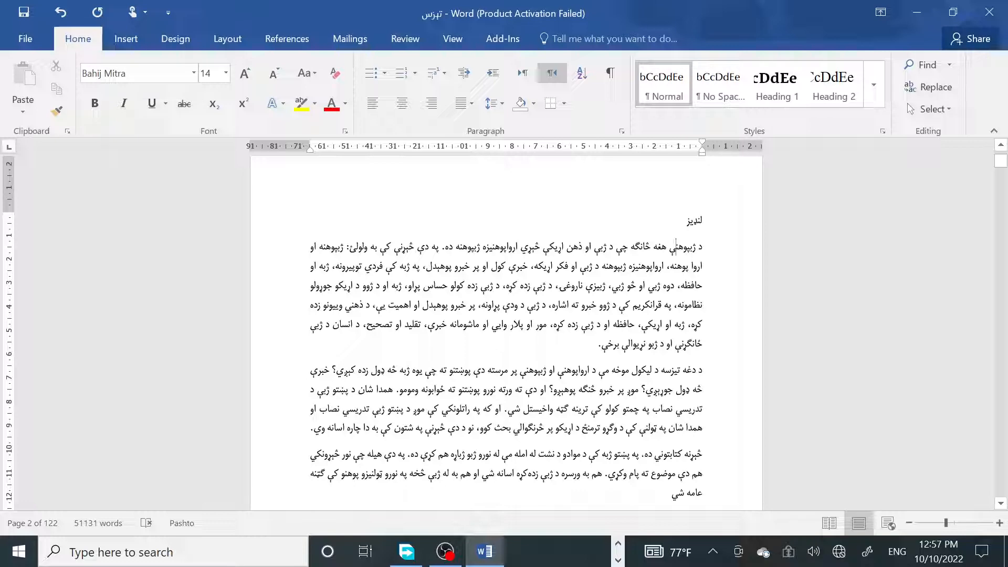
Apply the Heading 1 style to the title "لنډیز" on page 2 and set its font to Bahij Mitra
{"action": "scroll", "coordinate": [698, 250], "scroll_direction": "down", "scroll_amount": 4}
{"action": "scroll", "coordinate": [698, 251], "scroll_direction": "up", "scroll_amount": 5}
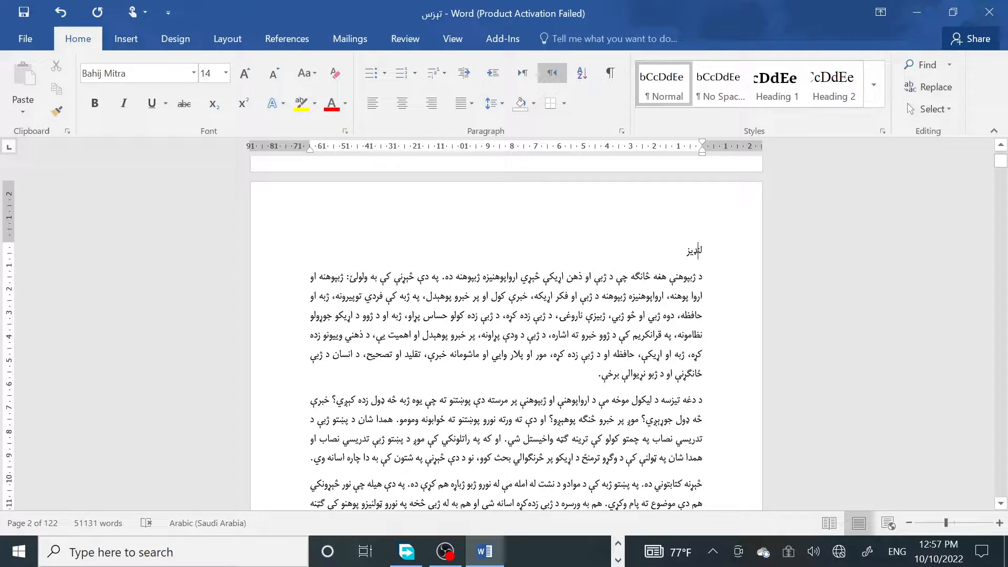
{"action": "double_click", "coordinate": [698, 251]}
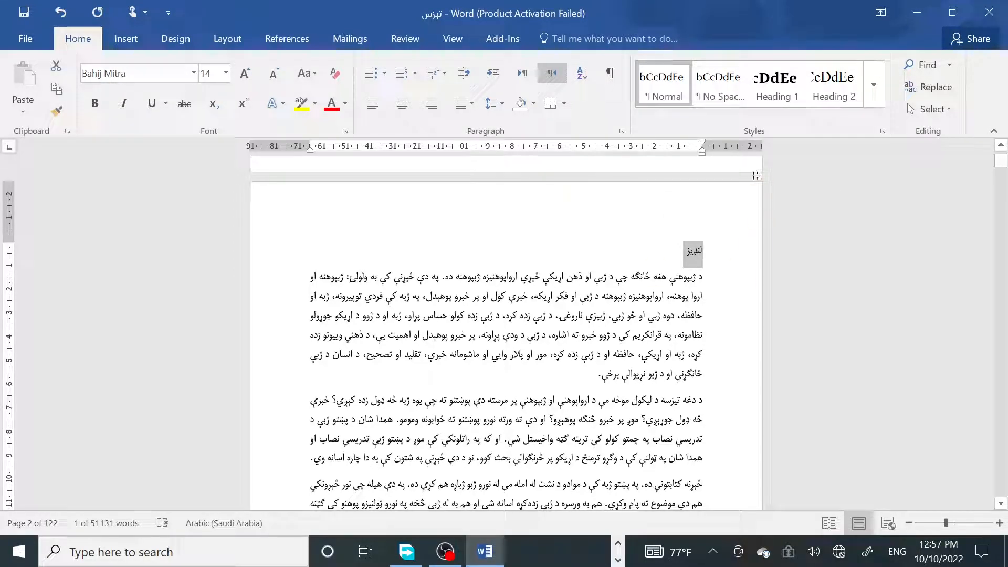
{"action": "left_click", "coordinate": [777, 84]}
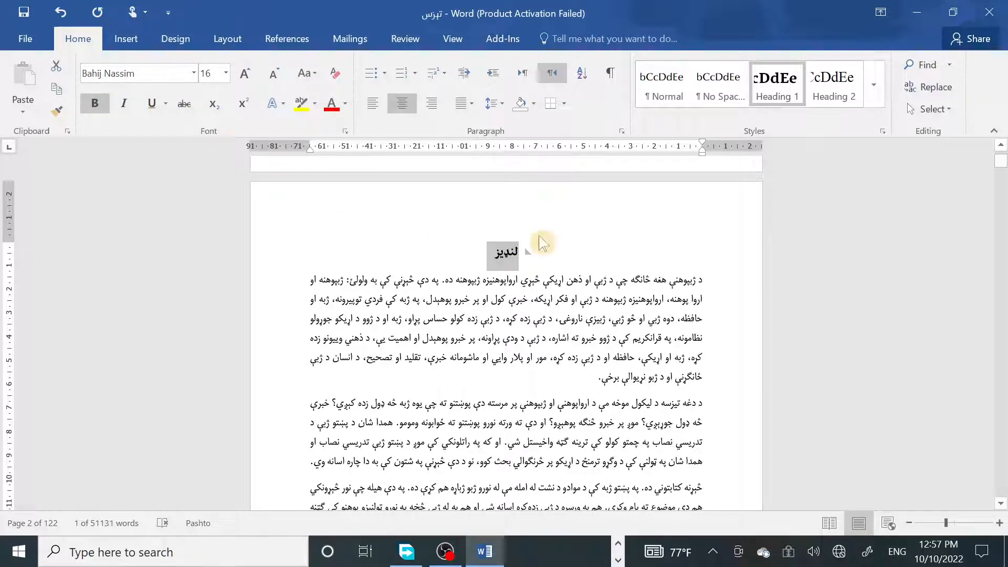
{"action": "left_click", "coordinate": [176, 78]}
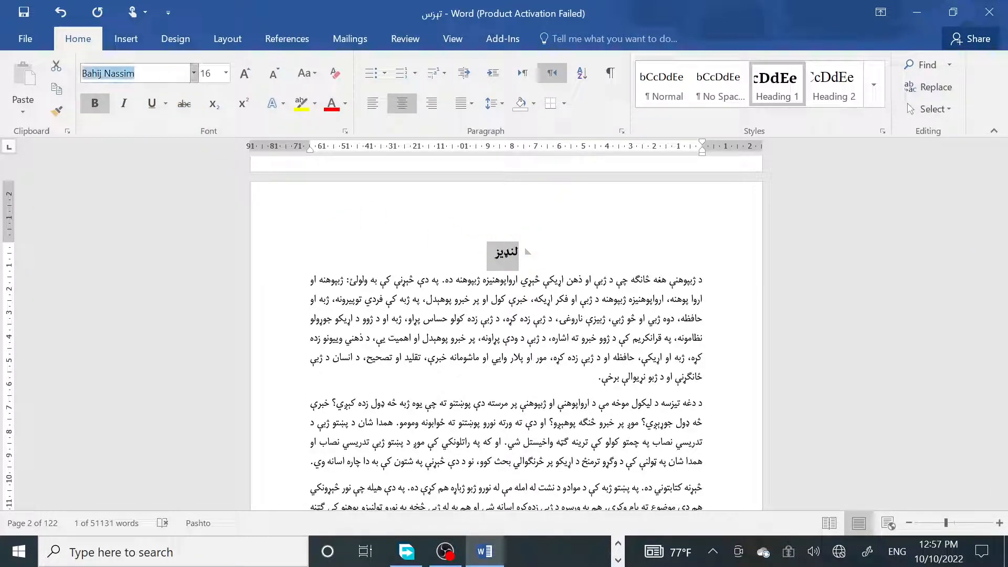
{"action": "type", "text": "B"}
{"action": "key", "text": "Return"}
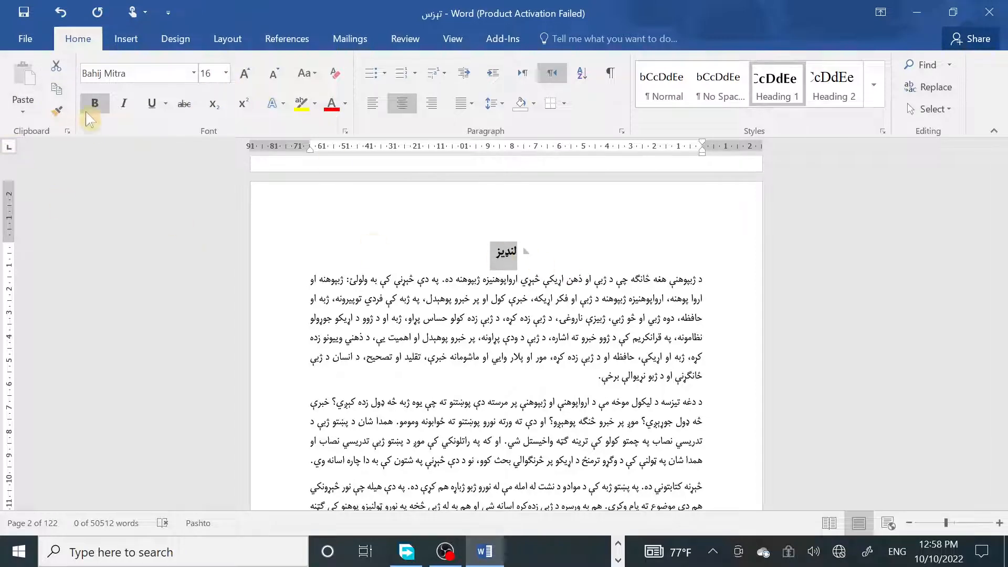
Modify the Heading 1 style to font size 16 and make it apply to new documents based on this template
{"action": "right_click", "coordinate": [788, 92]}
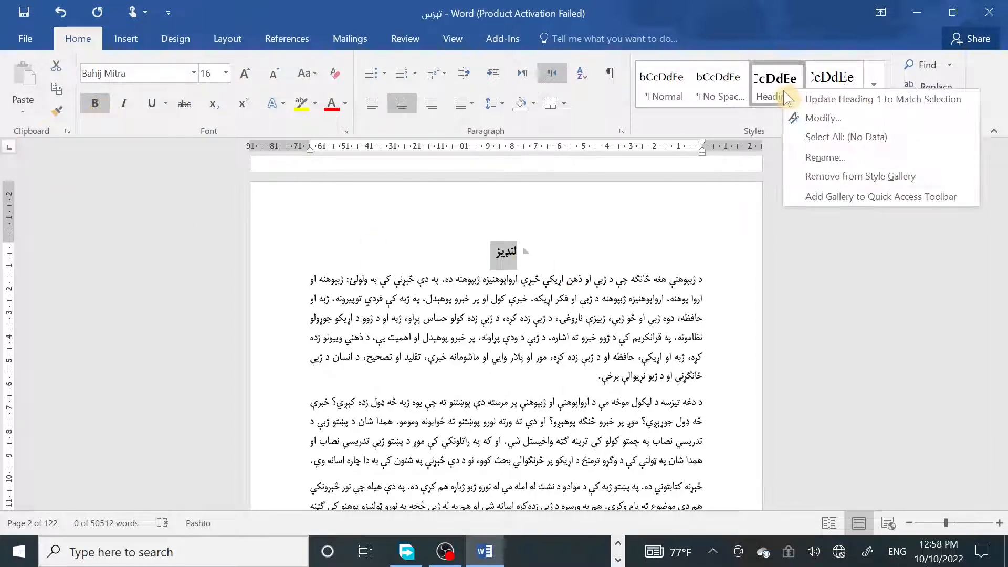
{"action": "left_click", "coordinate": [802, 118]}
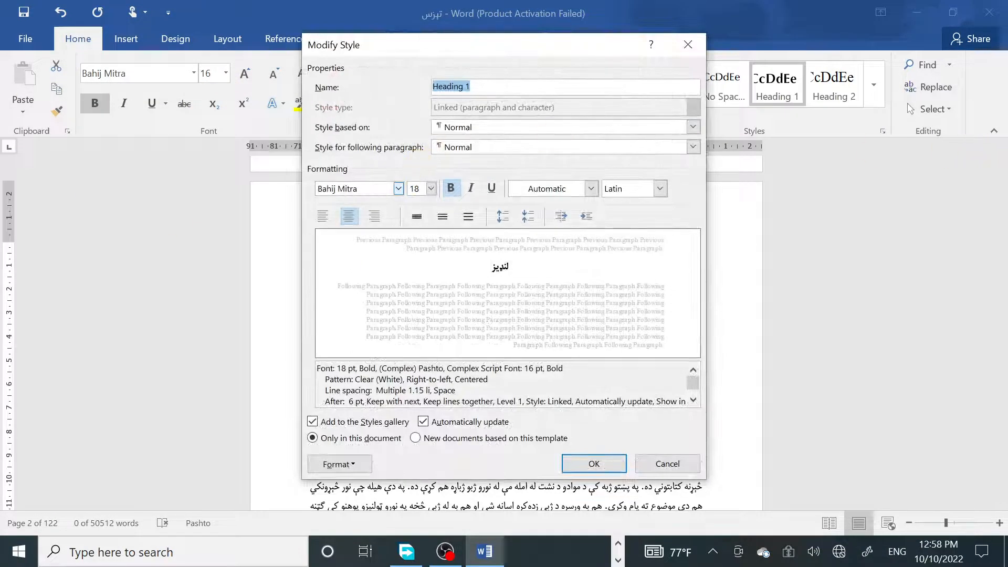
{"action": "left_click", "coordinate": [399, 189]}
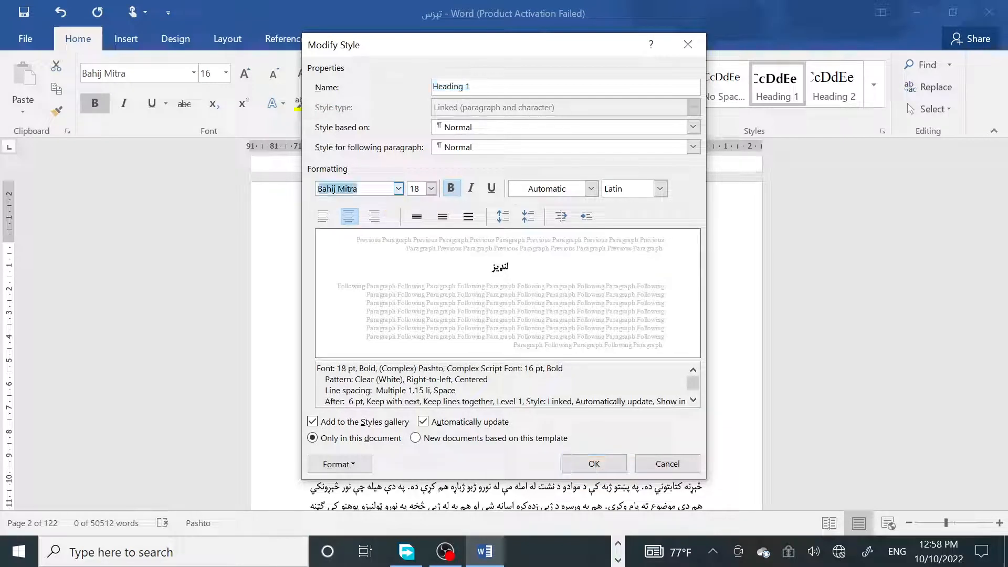
{"action": "left_click", "coordinate": [491, 88]}
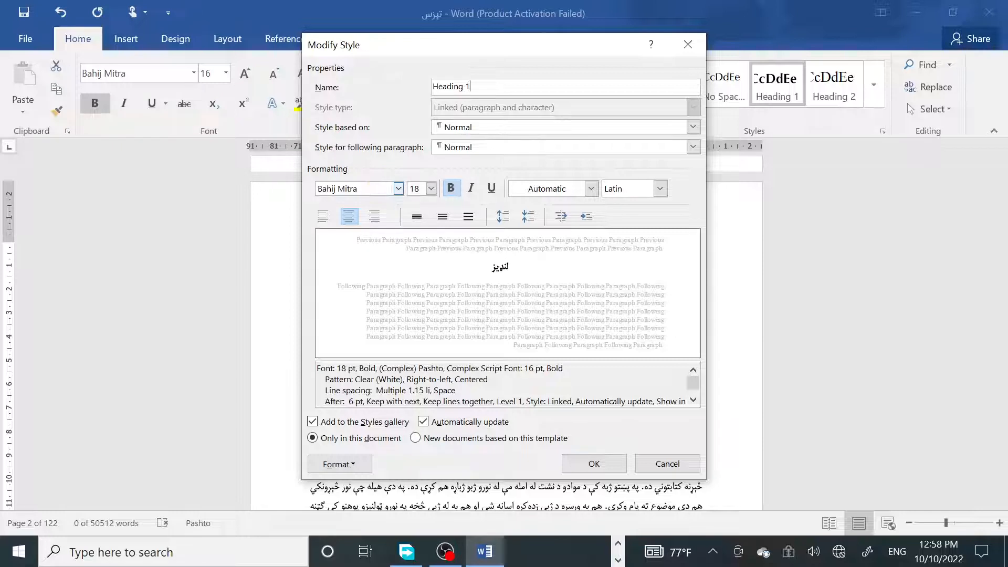
{"action": "left_click", "coordinate": [432, 189]}
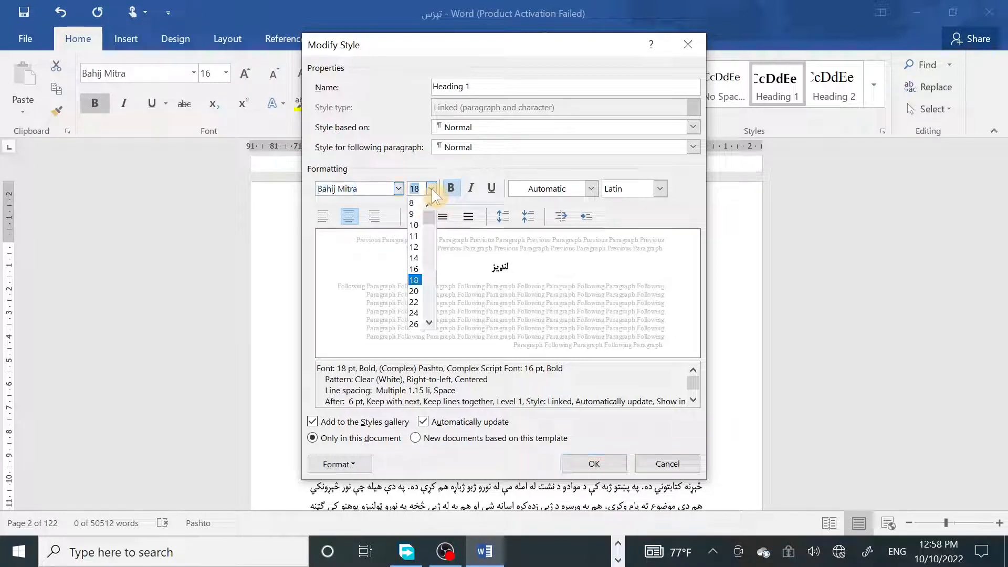
{"action": "left_click", "coordinate": [423, 271]}
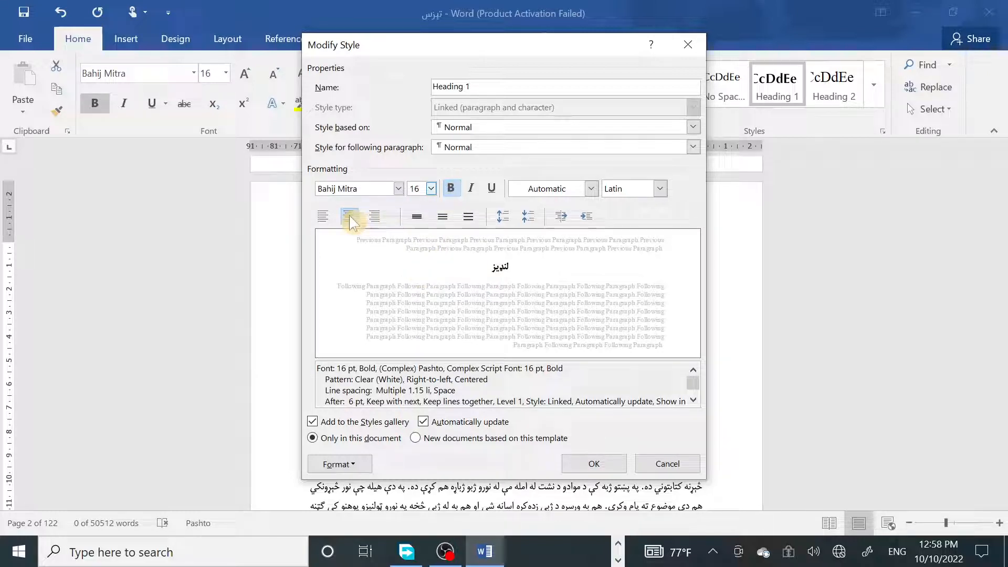
{"action": "left_click", "coordinate": [428, 444]}
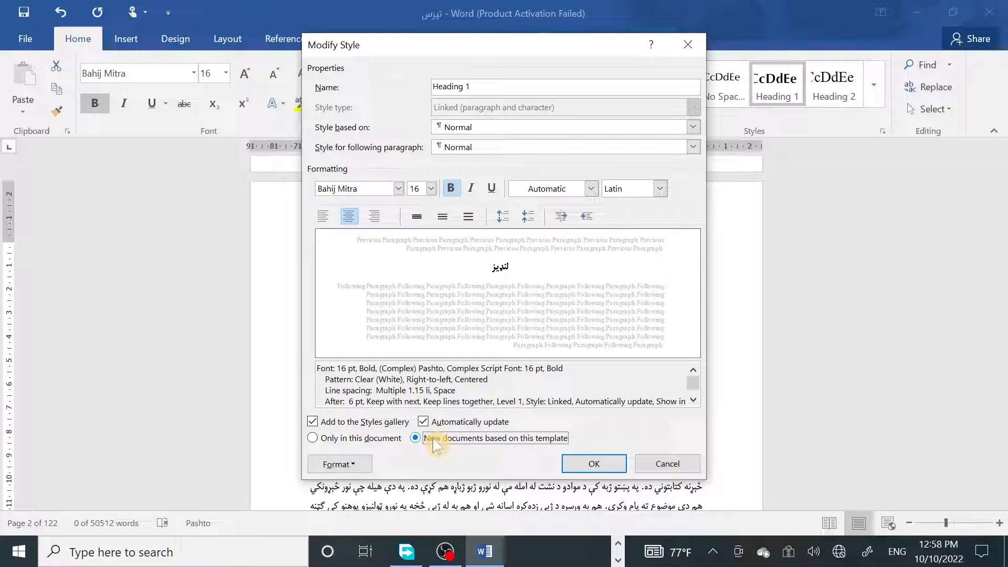
{"action": "left_click", "coordinate": [592, 464]}
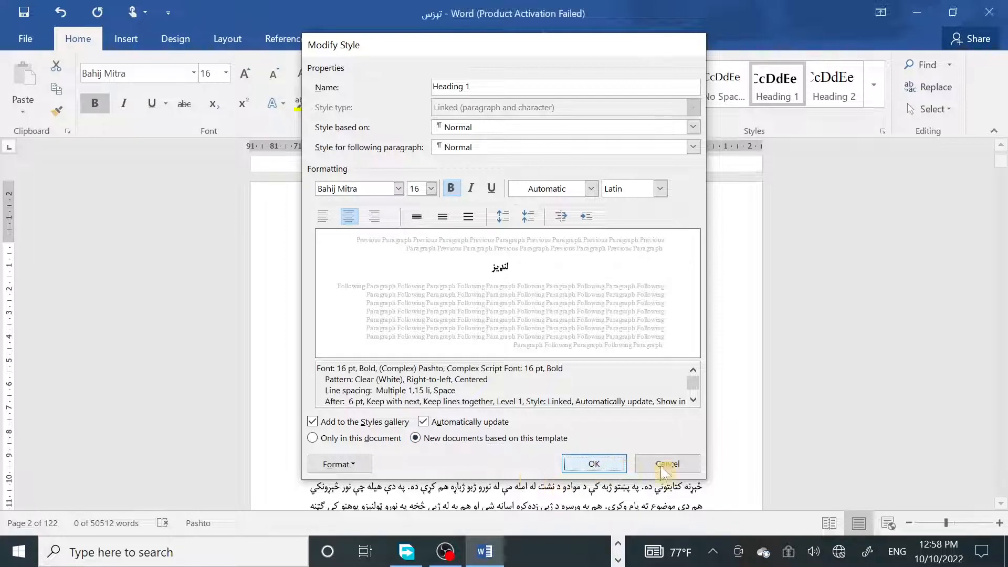
{"action": "left_click", "coordinate": [600, 299]}
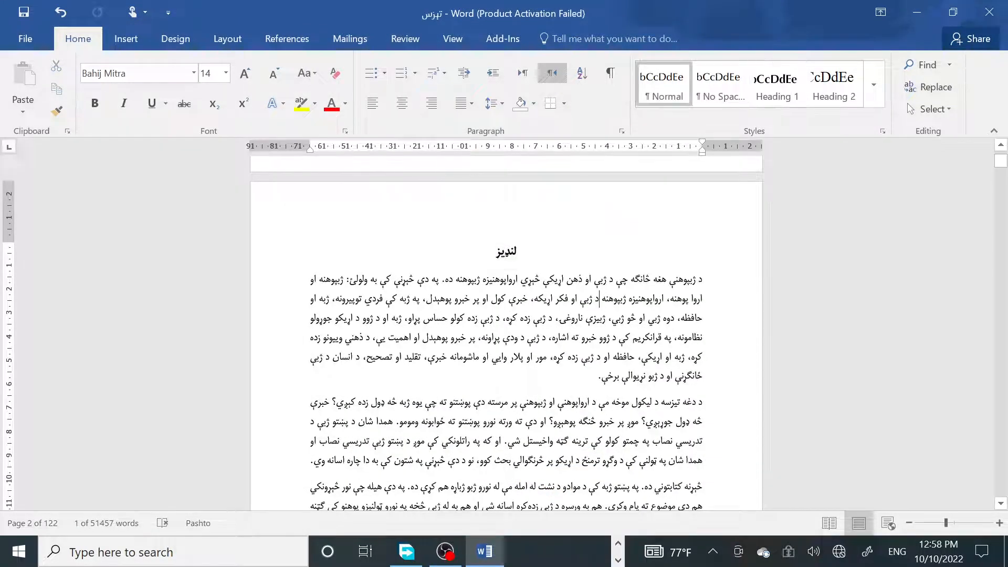
{"action": "left_click", "coordinate": [527, 251]}
Apply the Heading 1 style to the title "سریزه" on page 3
{"action": "scroll", "coordinate": [725, 389], "scroll_direction": "down", "scroll_amount": 10}
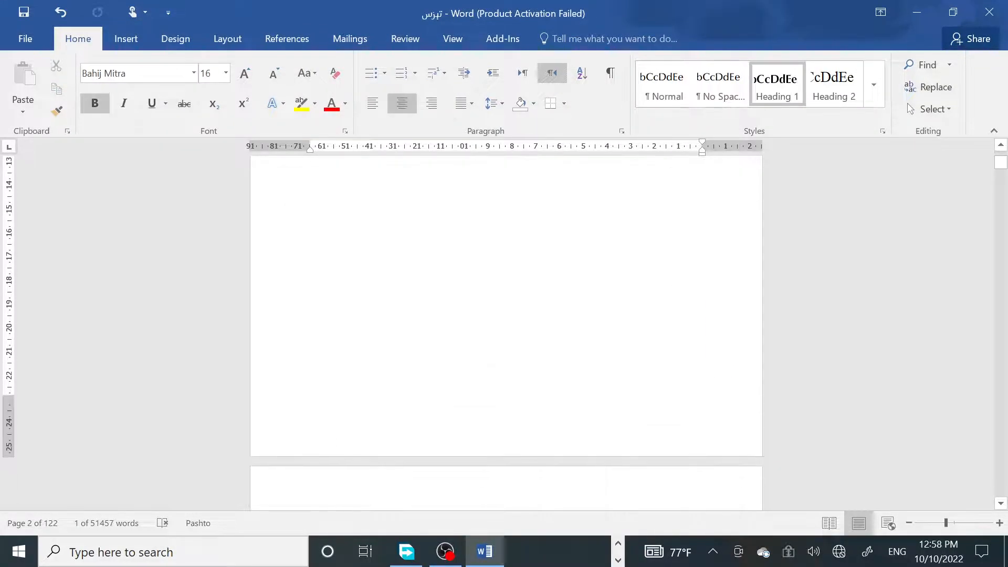
{"action": "left_click", "coordinate": [707, 356]}
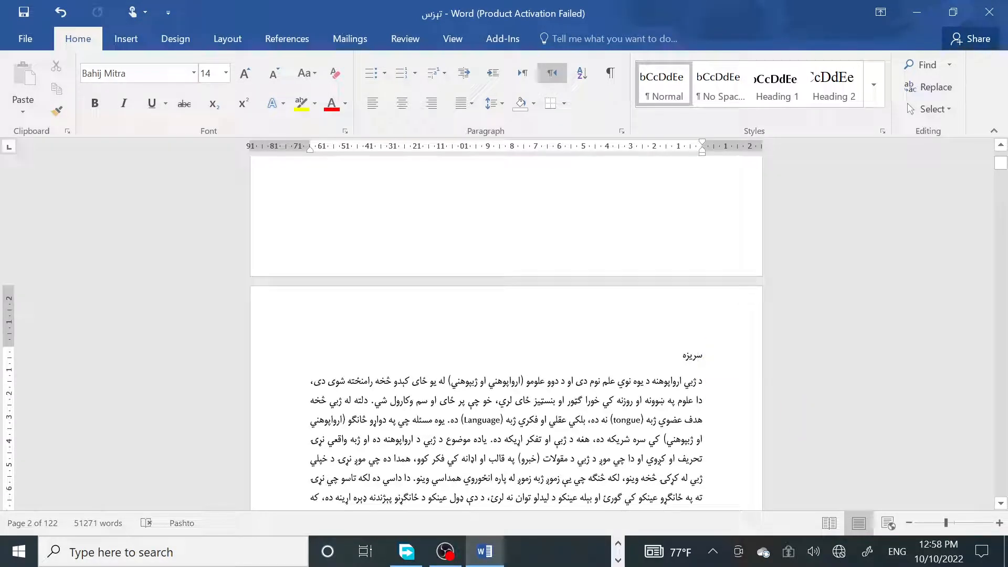
{"action": "left_click", "coordinate": [777, 87]}
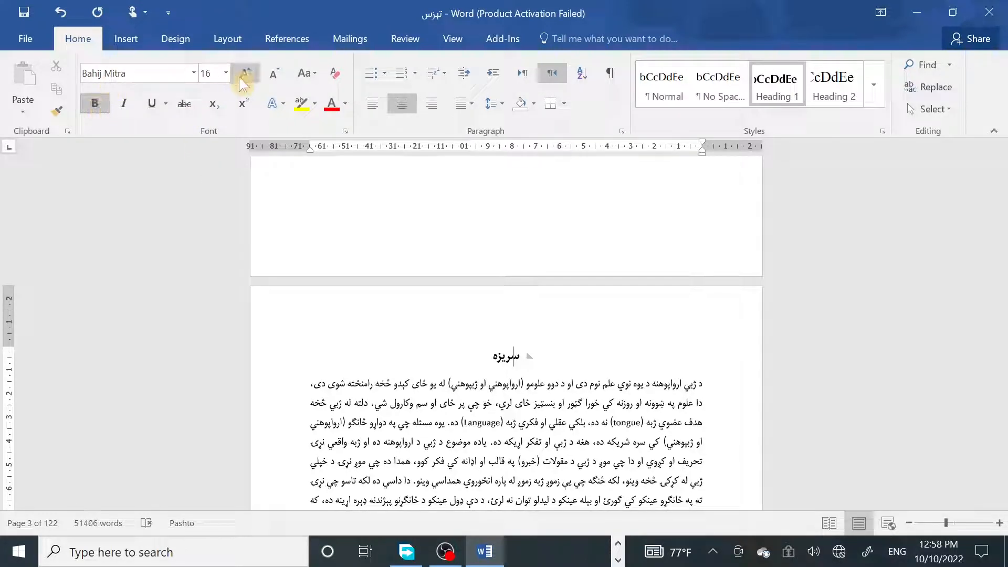
Insert a page break before the title "موخه" and format that title with the Heading 1 style
{"action": "scroll", "coordinate": [533, 210], "scroll_direction": "down", "scroll_amount": 4}
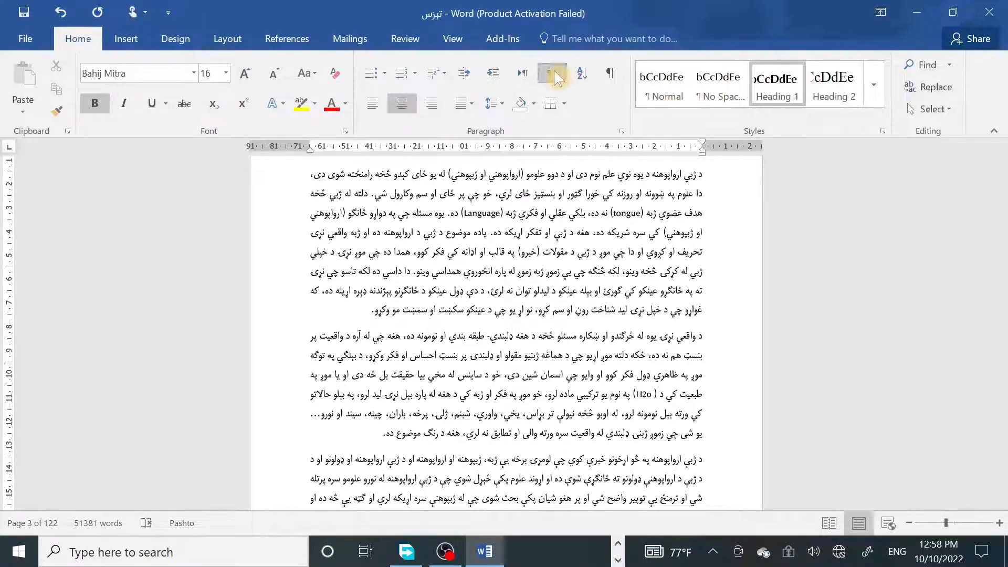
{"action": "scroll", "coordinate": [588, 174], "scroll_direction": "down", "scroll_amount": 10}
{"action": "scroll", "coordinate": [506, 325], "scroll_direction": "down", "scroll_amount": 10}
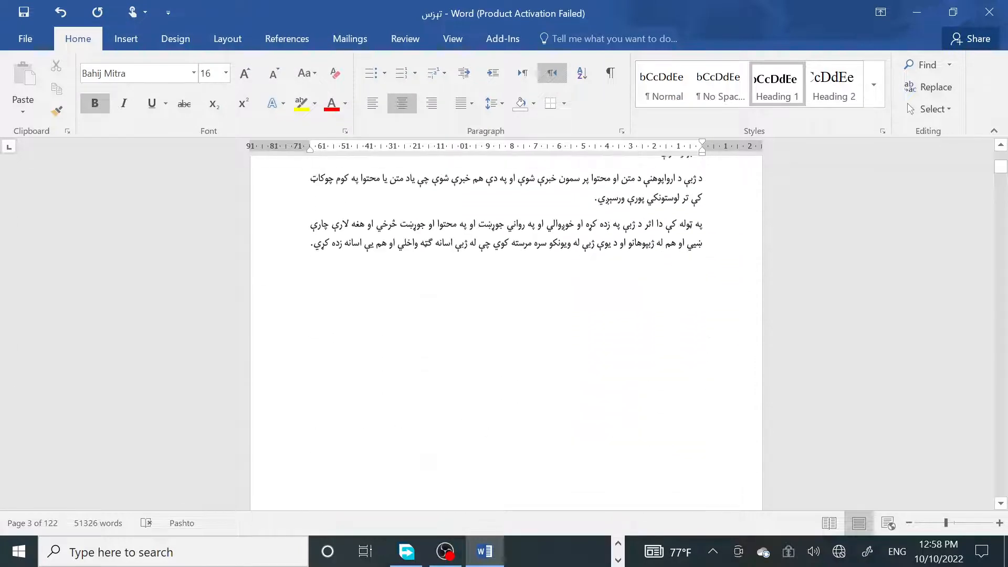
{"action": "left_click", "coordinate": [674, 267]}
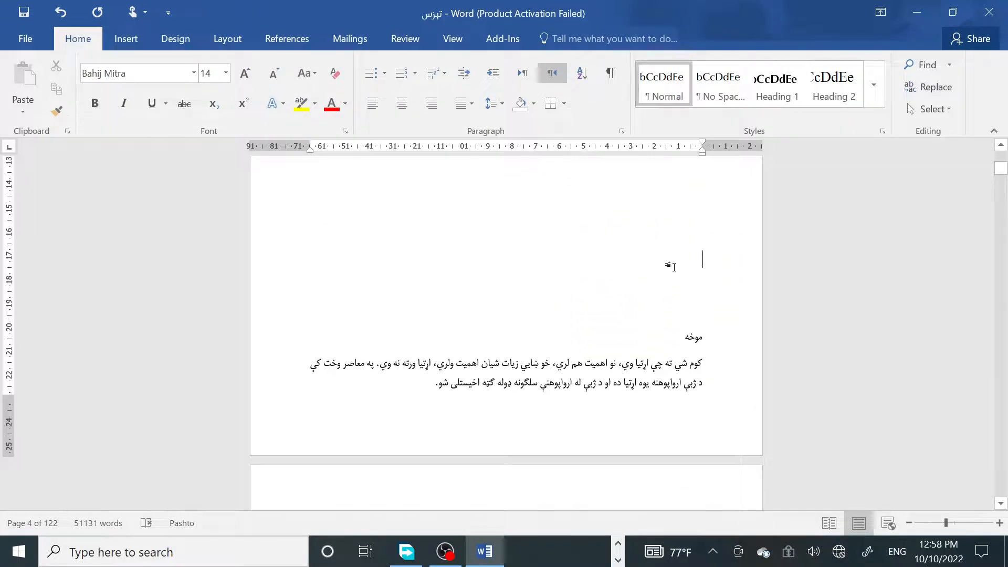
{"action": "key", "text": "ctrl+Return"}
{"action": "scroll", "coordinate": [506, 326], "scroll_direction": "down", "scroll_amount": 3}
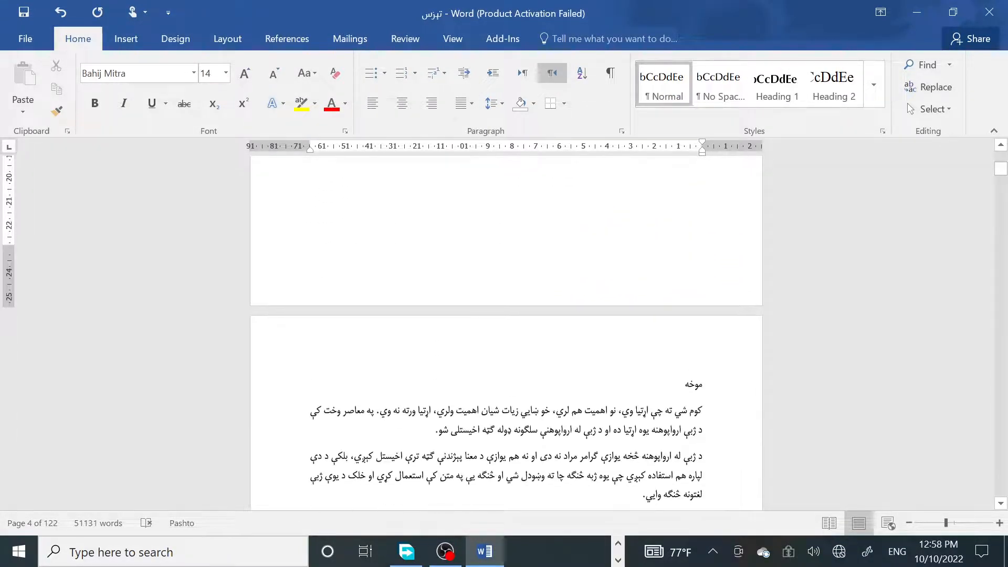
{"action": "left_click", "coordinate": [690, 384]}
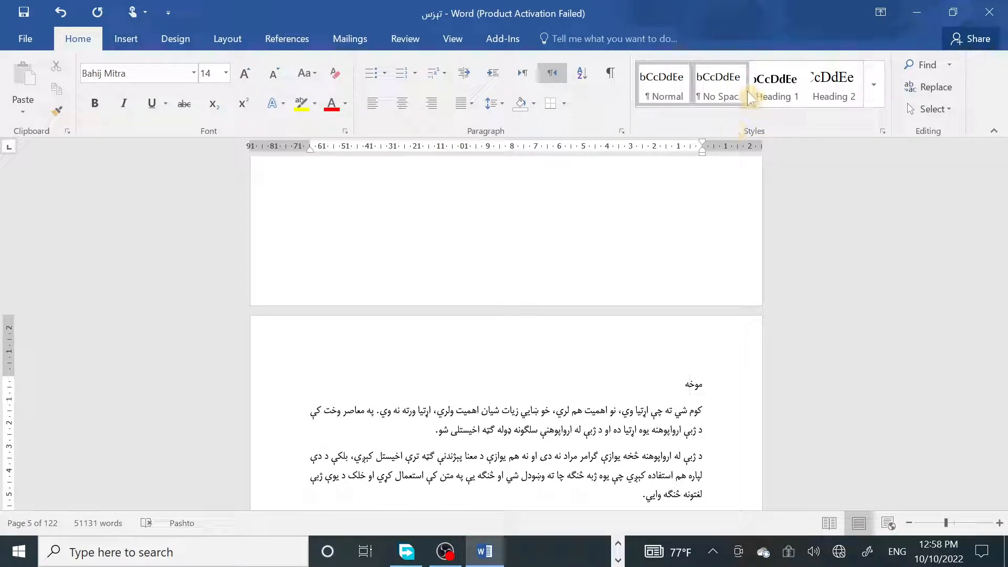
{"action": "left_click", "coordinate": [777, 86]}
Format the title "ارزښت" with the Heading 1 style
{"action": "scroll", "coordinate": [501, 353], "scroll_direction": "down", "scroll_amount": 10}
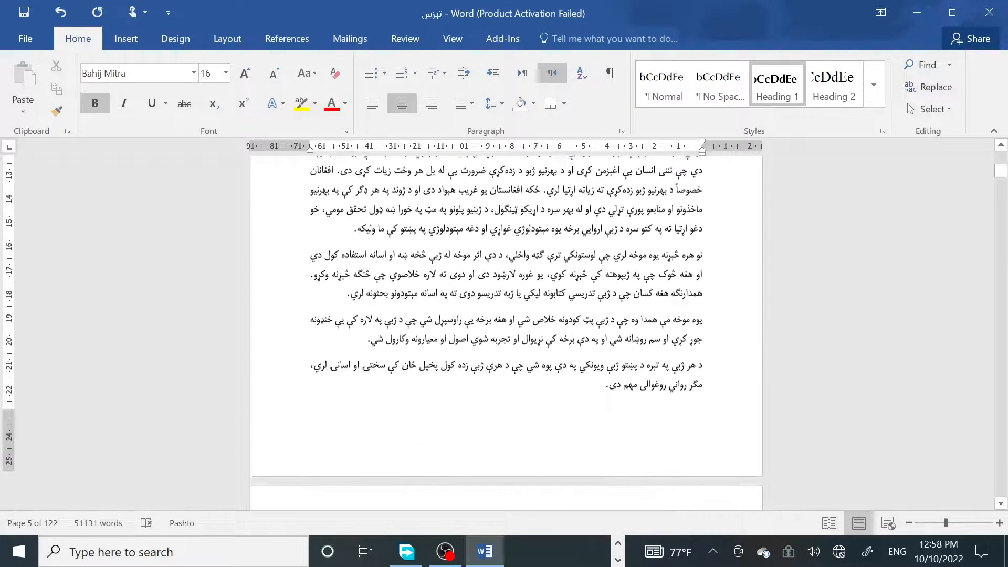
{"action": "left_click", "coordinate": [686, 368]}
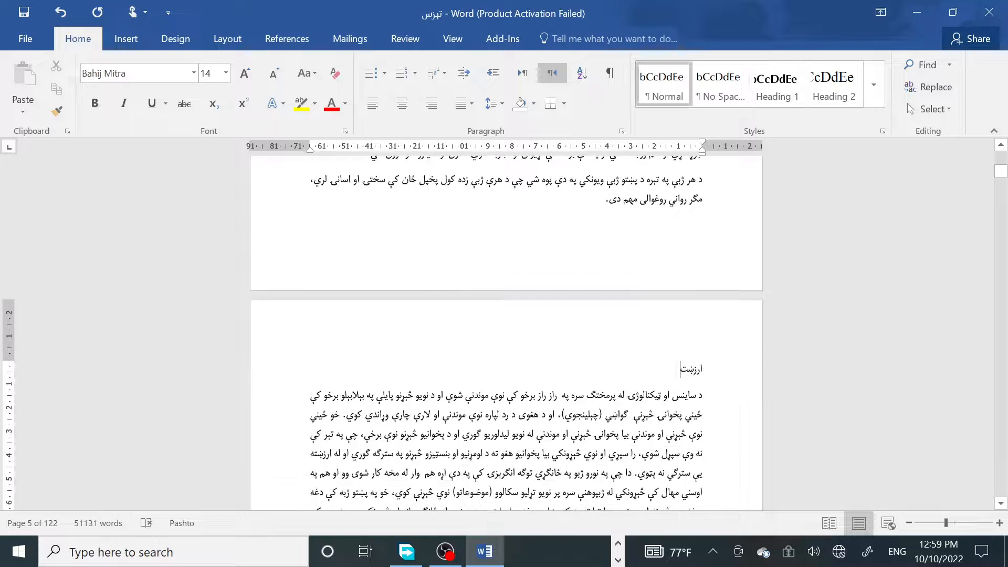
{"action": "left_click", "coordinate": [777, 87]}
Move the title "مېتود" to the start of the next page and apply the Heading 1 style to it
{"action": "scroll", "coordinate": [506, 331], "scroll_direction": "down", "scroll_amount": 8}
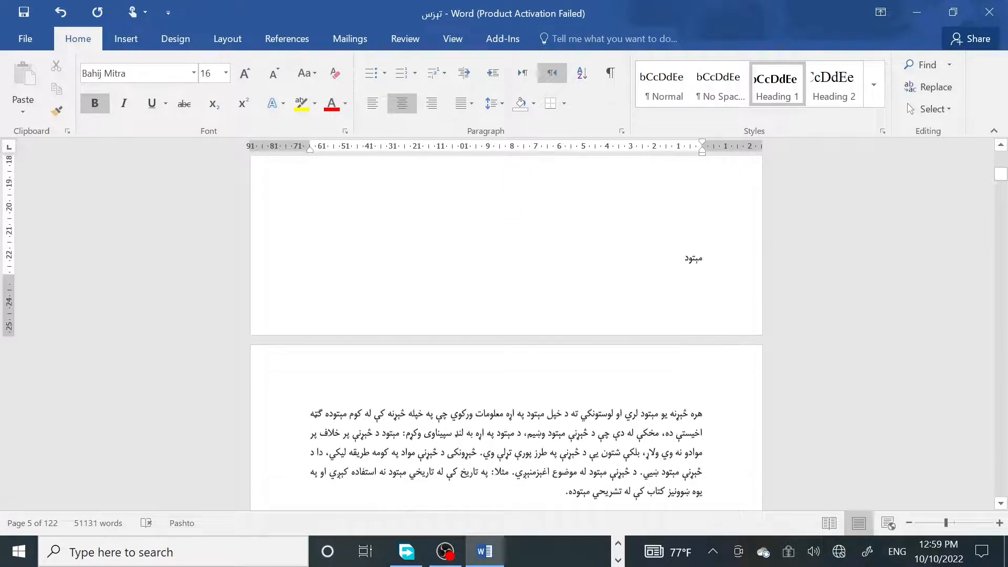
{"action": "key", "text": "Return"}
{"action": "left_click", "coordinate": [698, 418]}
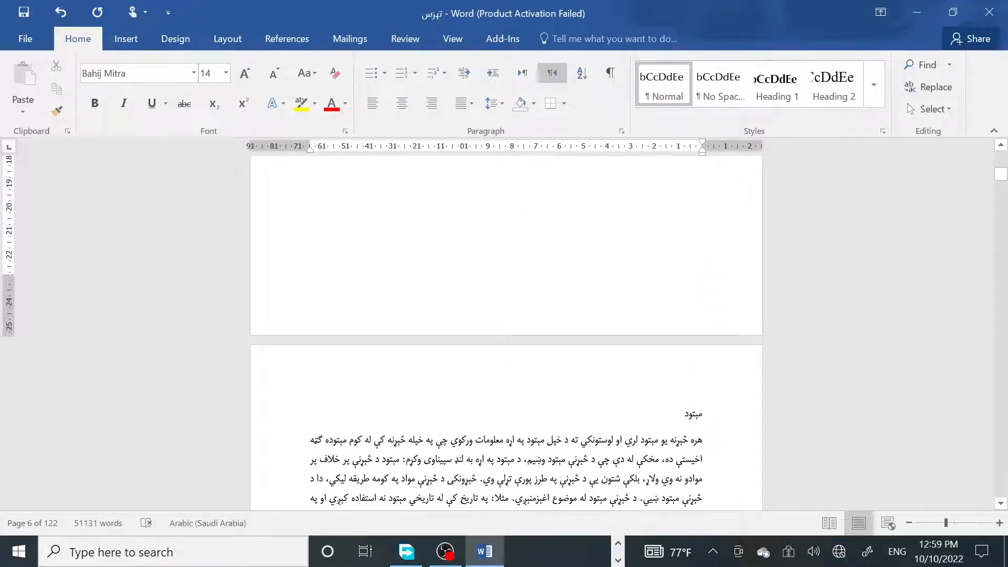
{"action": "left_click", "coordinate": [776, 87]}
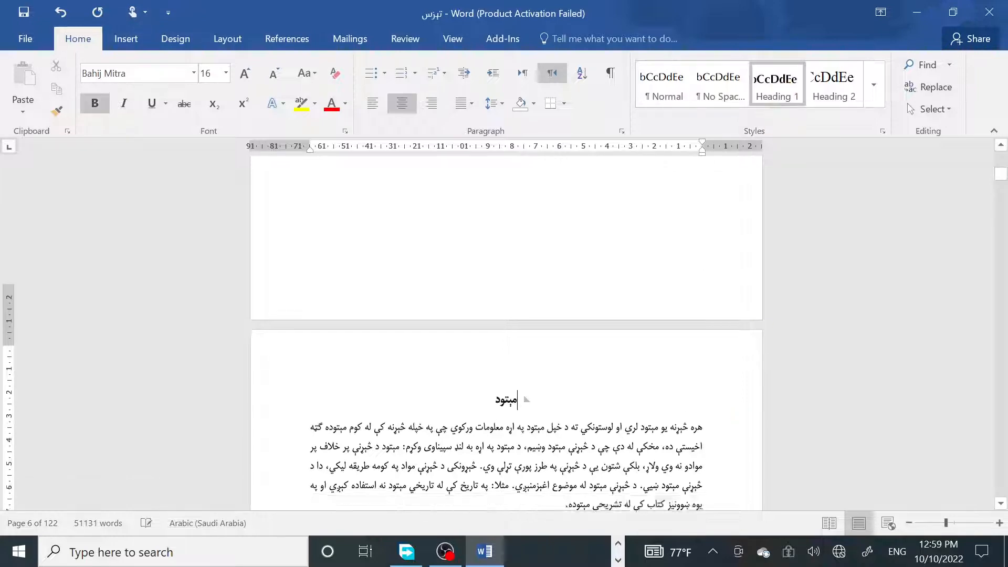
Apply the Heading 1 style to the title "شالید"
{"action": "scroll", "coordinate": [507, 331], "scroll_direction": "down", "scroll_amount": 6}
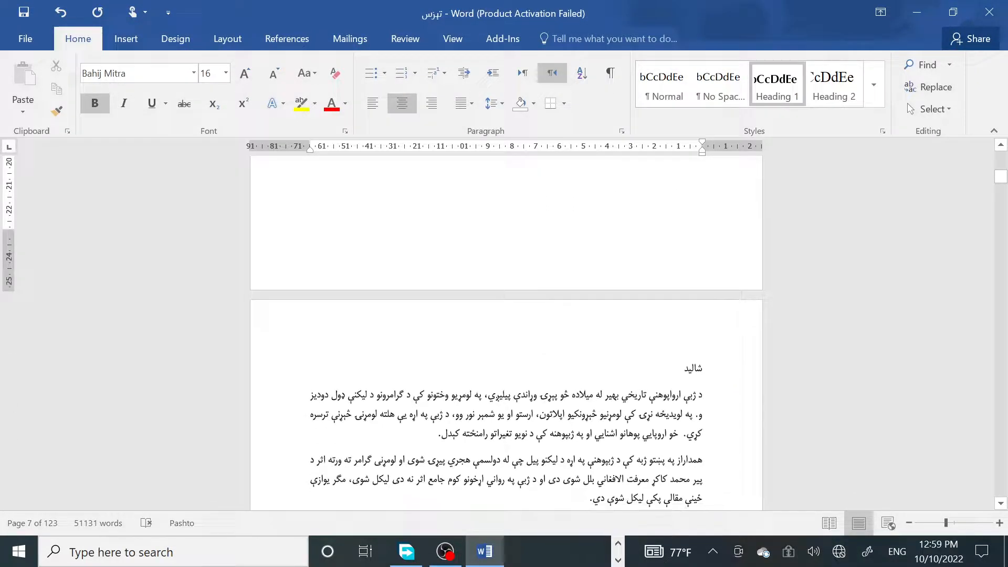
{"action": "left_click", "coordinate": [702, 369]}
{"action": "left_click", "coordinate": [777, 87]}
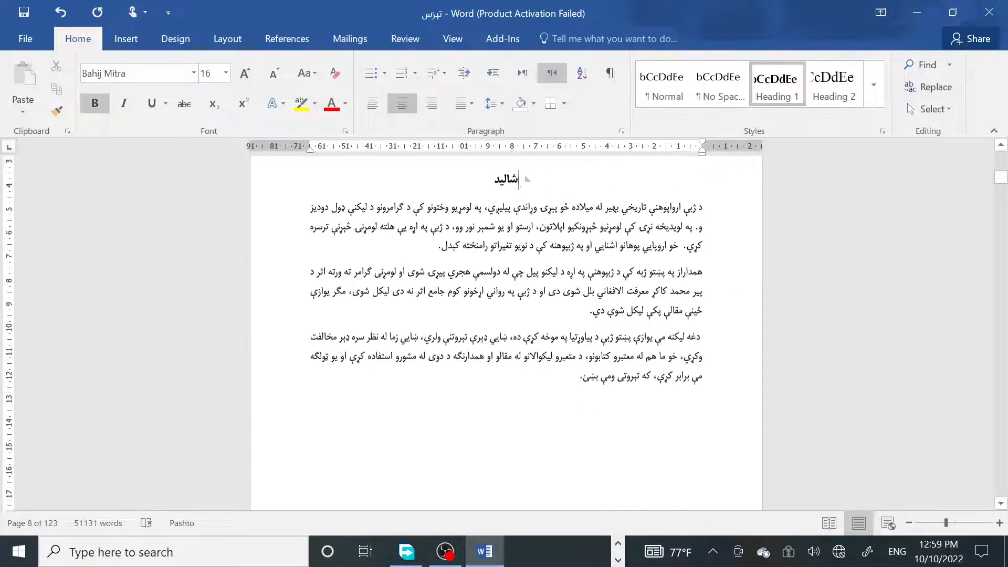
Apply the Heading 1 style to the numbered chapter title "۱- ژبه" on page 9
{"action": "scroll", "coordinate": [506, 331], "scroll_direction": "down", "scroll_amount": 3}
{"action": "left_click", "coordinate": [695, 443]}
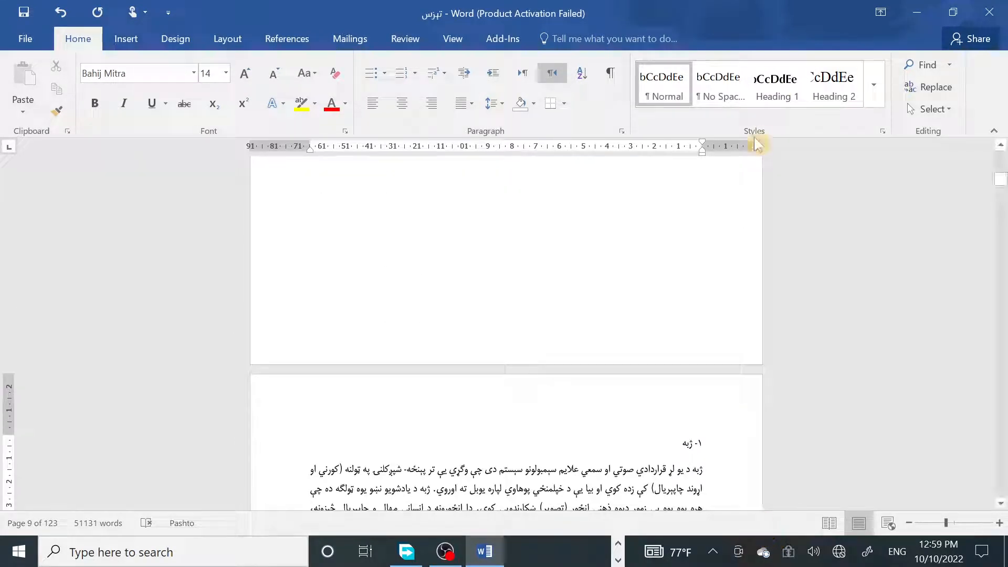
{"action": "left_click", "coordinate": [776, 86]}
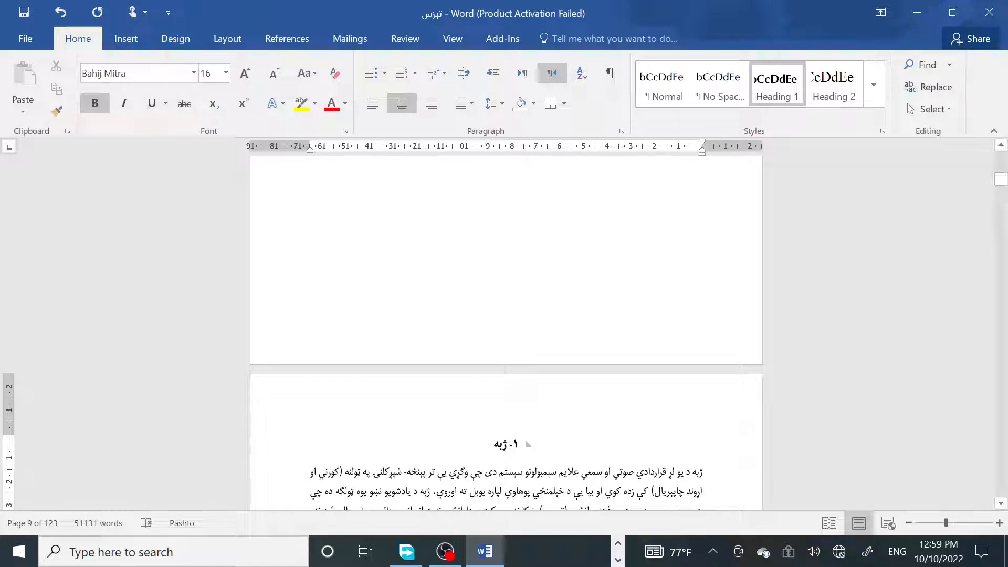
Apply the Heading 2 style to the subtitle "۱-۱ د ژبې ارزښت" on page 12
{"action": "scroll", "coordinate": [506, 331], "scroll_direction": "down", "scroll_amount": 10}
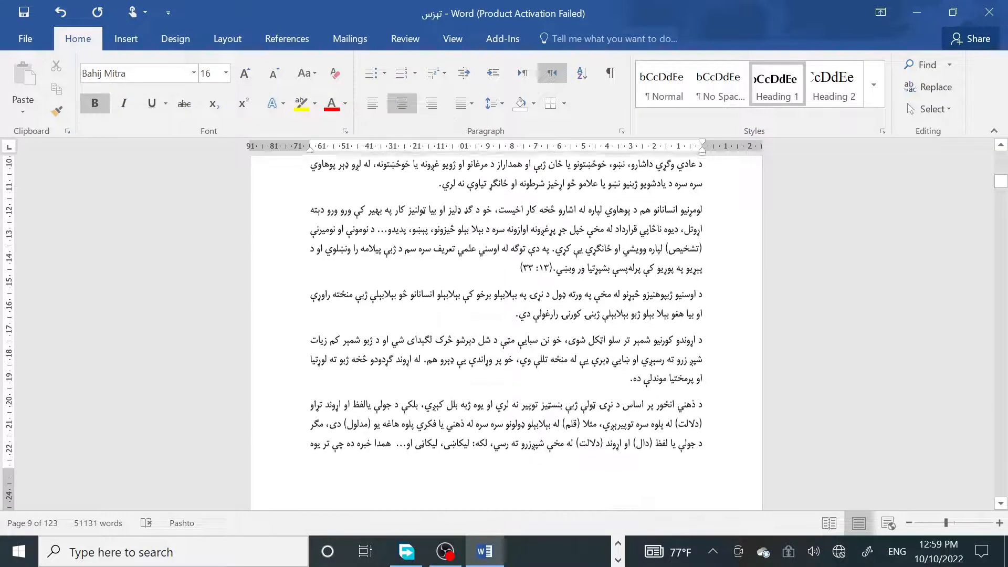
{"action": "scroll", "coordinate": [506, 315], "scroll_direction": "down", "scroll_amount": 8}
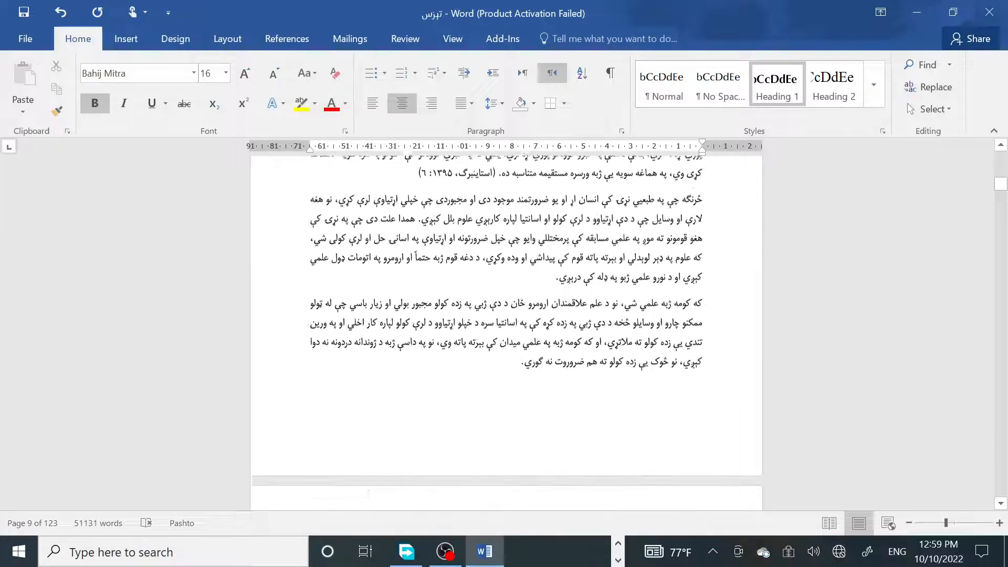
{"action": "scroll", "coordinate": [507, 326], "scroll_direction": "down", "scroll_amount": 8}
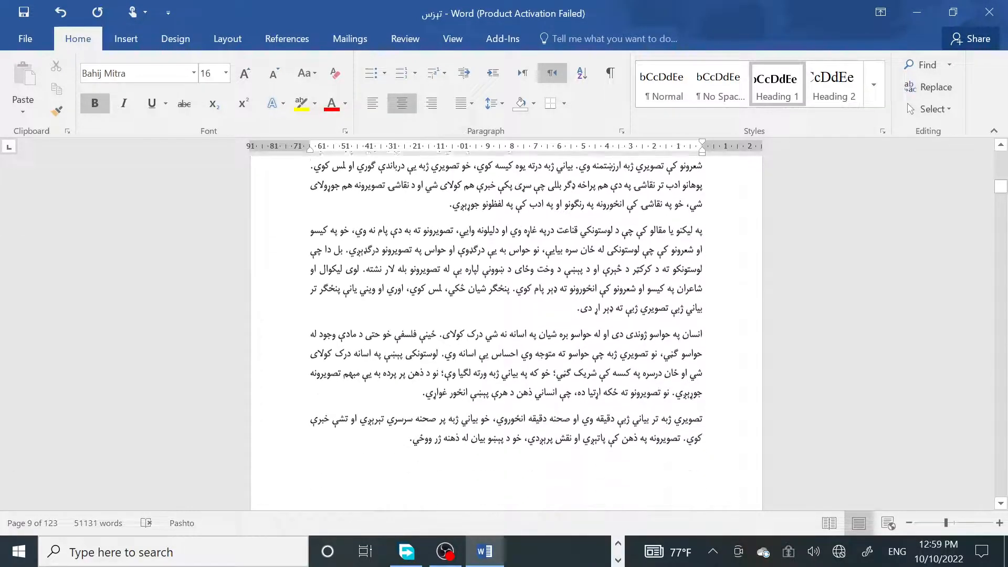
{"action": "scroll", "coordinate": [506, 331], "scroll_direction": "down", "scroll_amount": 10}
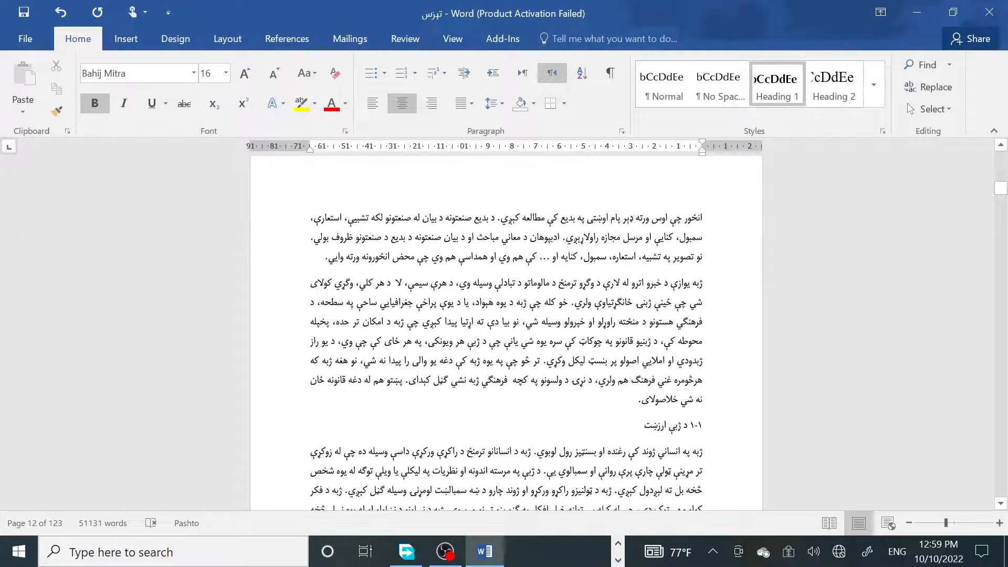
{"action": "left_click", "coordinate": [663, 425]}
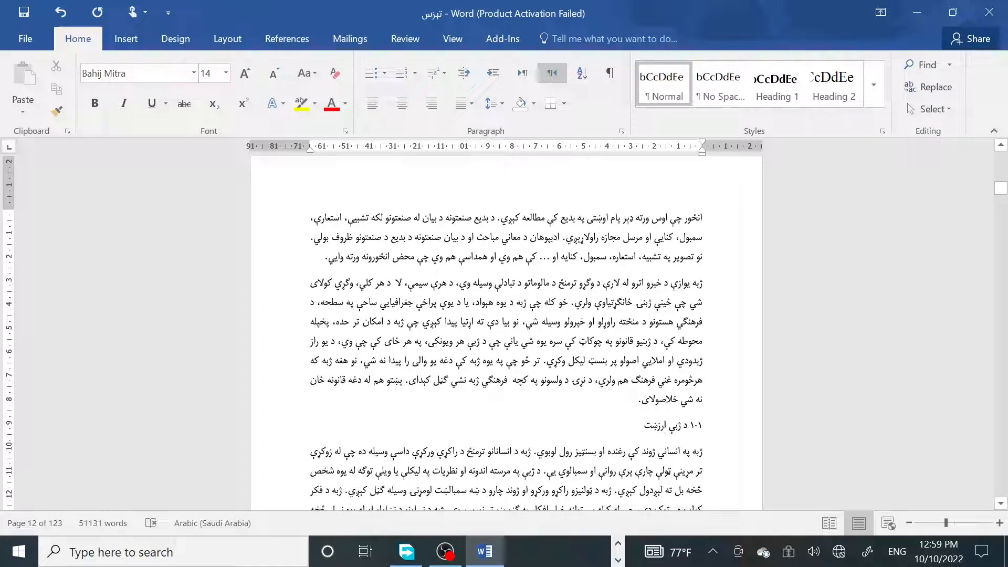
{"action": "left_click_drag", "start_coordinate": [645, 426], "coordinate": [698, 426]}
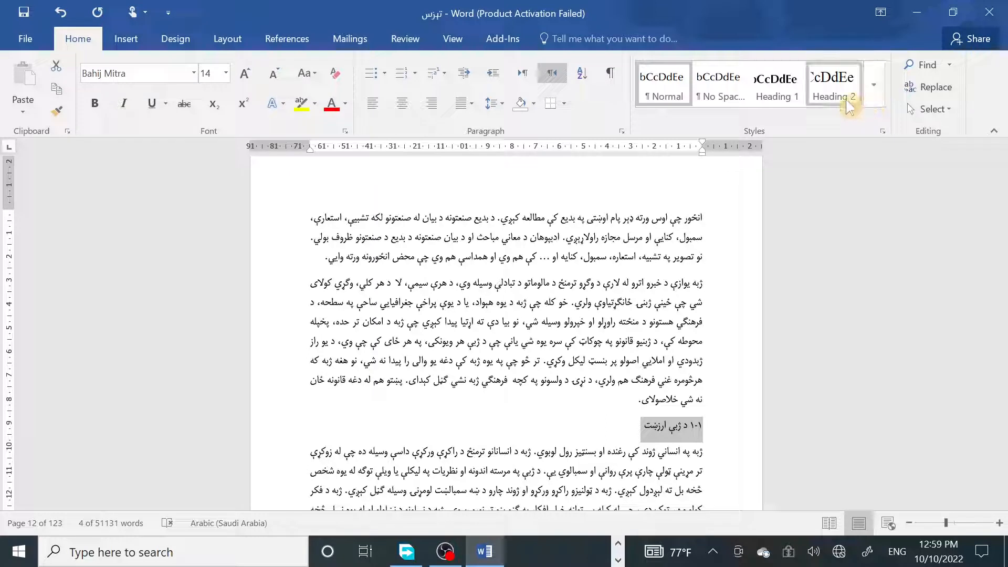
{"action": "left_click", "coordinate": [876, 101]}
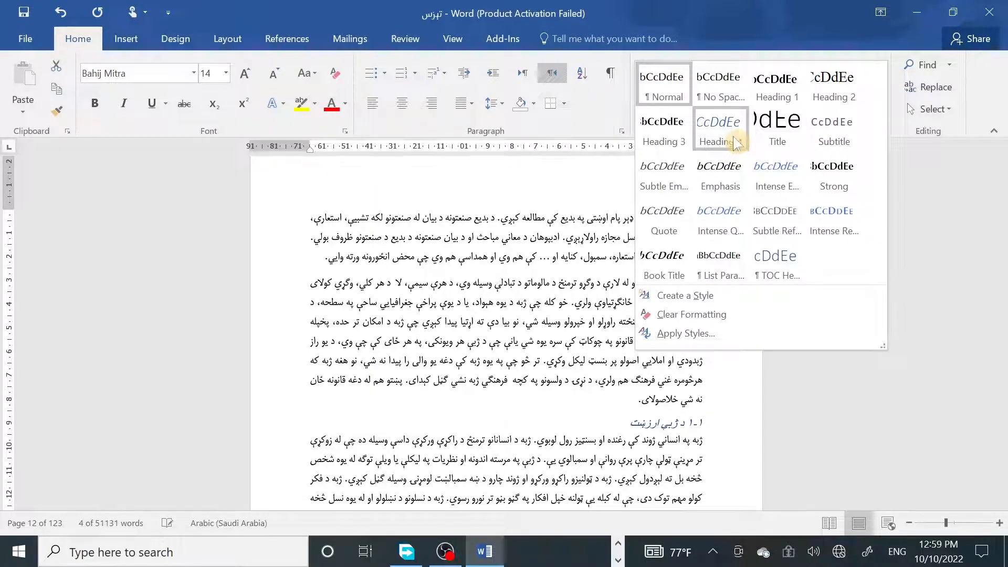
{"action": "left_click", "coordinate": [835, 88]}
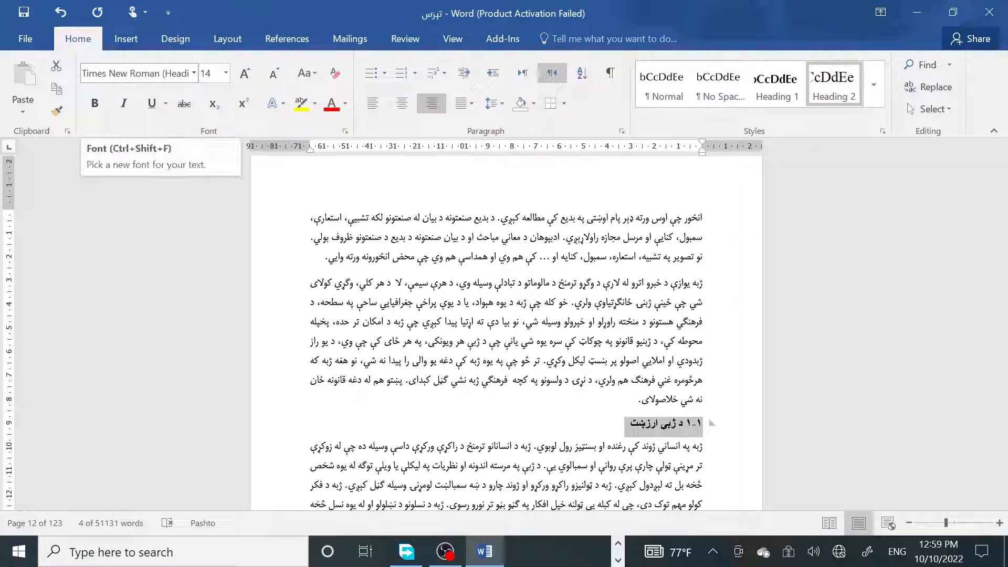
Set the font of the subtitle "۱-۱ د ژبې ارزښت" to Bahij Mitra in bold
{"action": "left_click", "coordinate": [137, 73]}
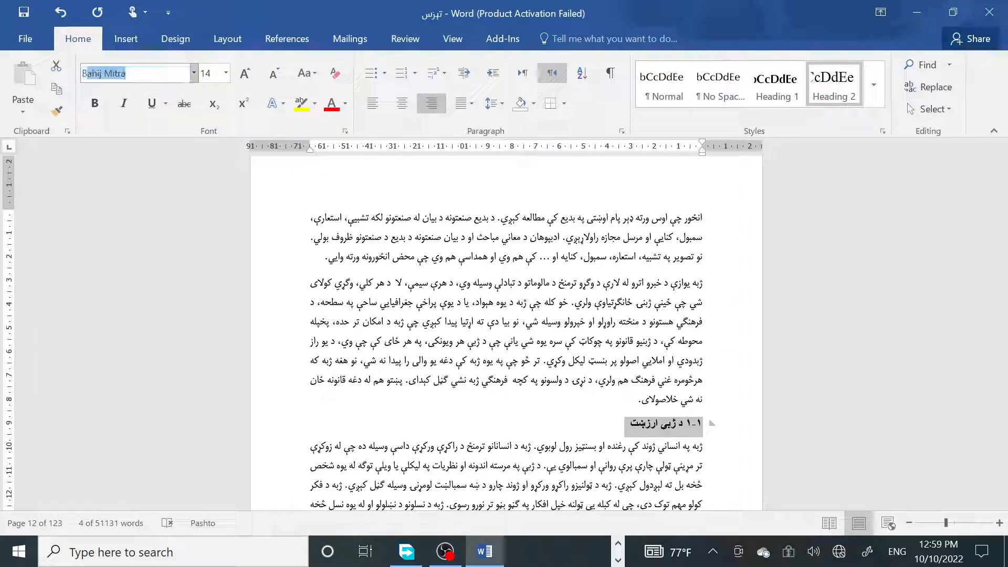
{"action": "type", "text": "Bahij Mitra"}
{"action": "key", "text": "Return"}
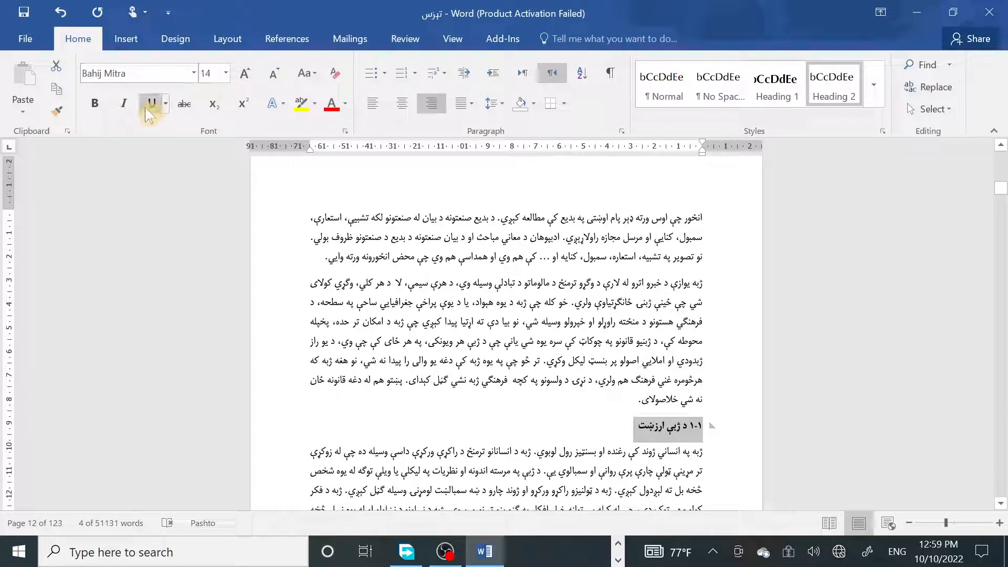
{"action": "key", "text": "ctrl+b"}
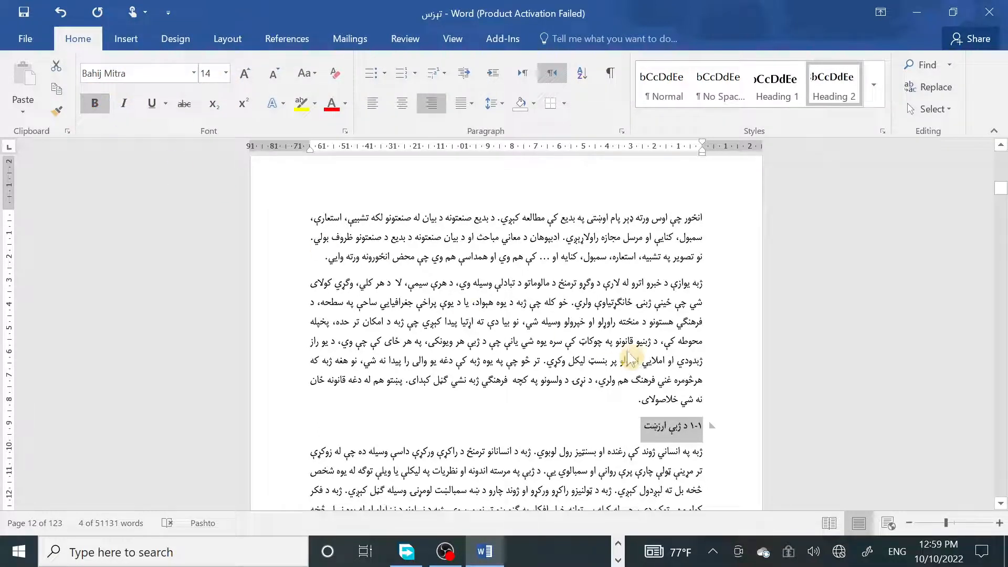
{"action": "left_click", "coordinate": [95, 108]}
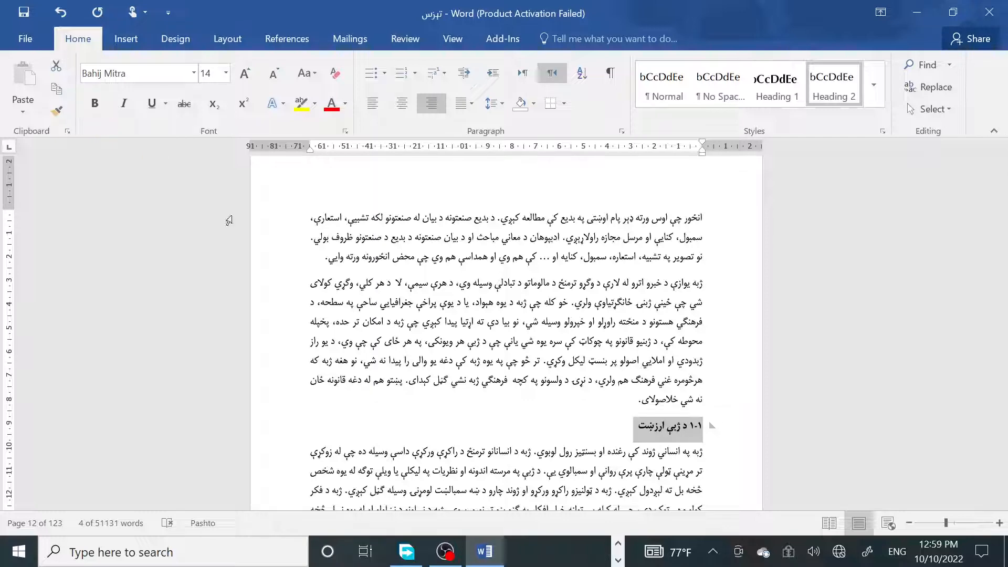
Modify the Heading 2 style so that it applies to new documents based on this template
{"action": "right_click", "coordinate": [843, 87]}
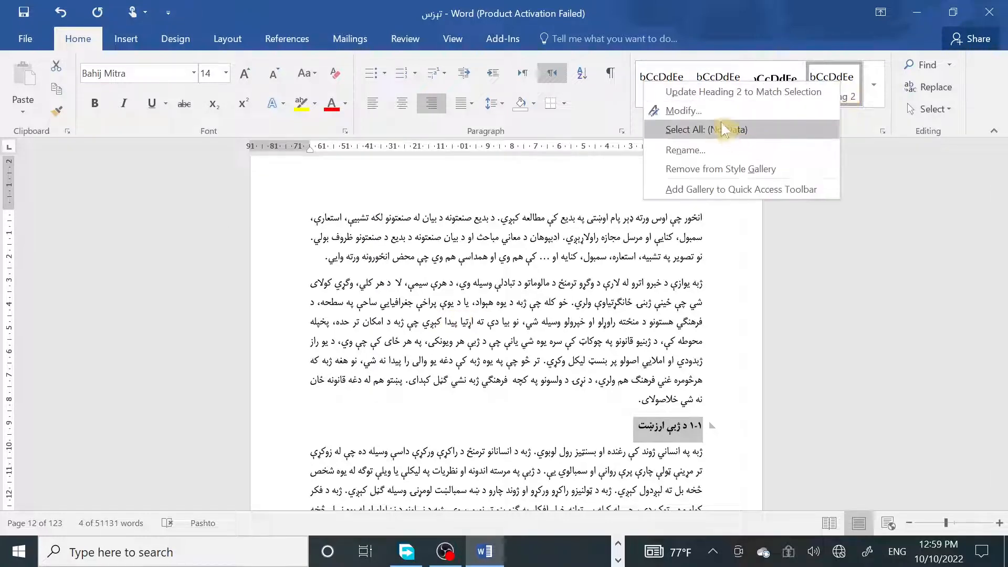
{"action": "left_click", "coordinate": [683, 111]}
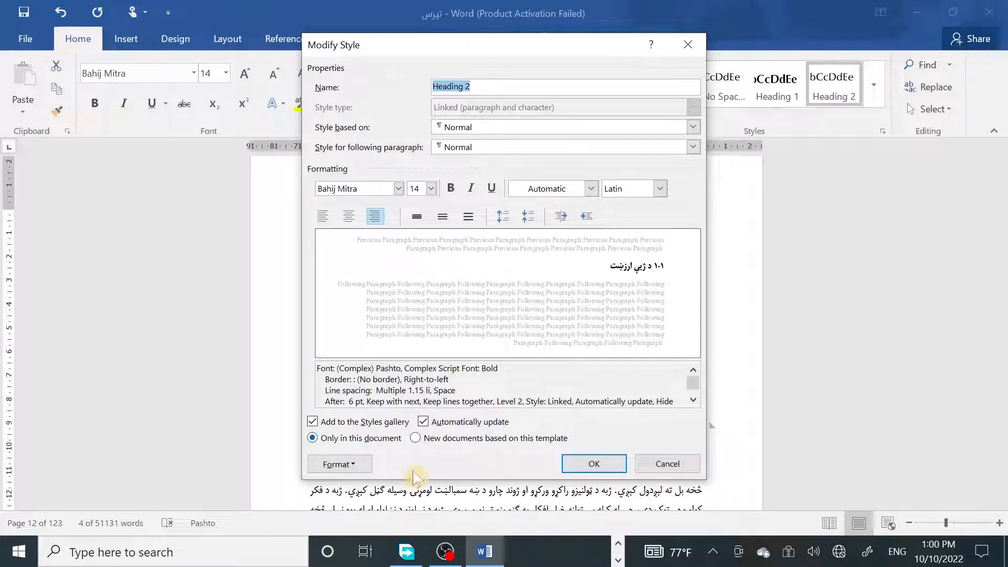
{"action": "left_click", "coordinate": [489, 442]}
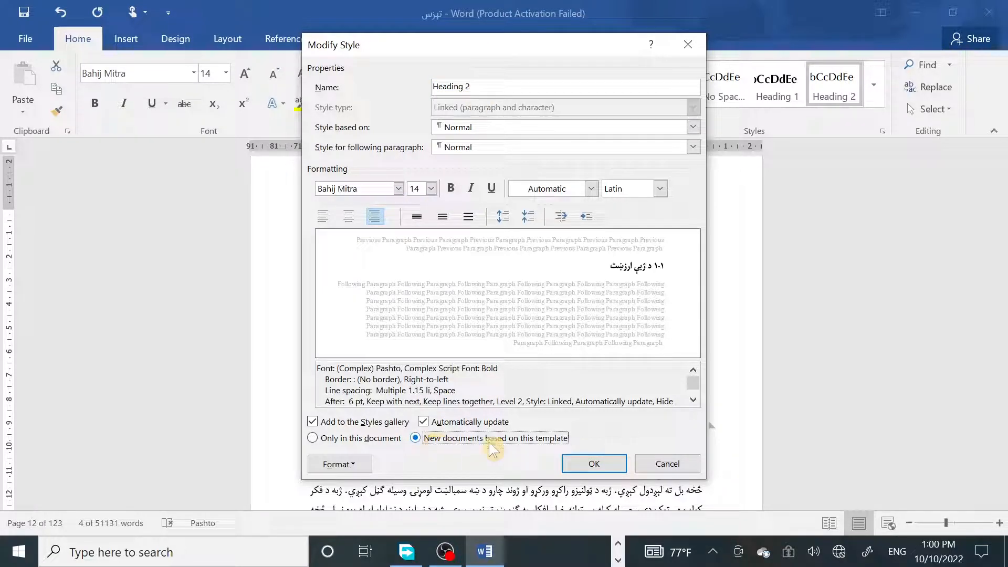
{"action": "left_click", "coordinate": [595, 465]}
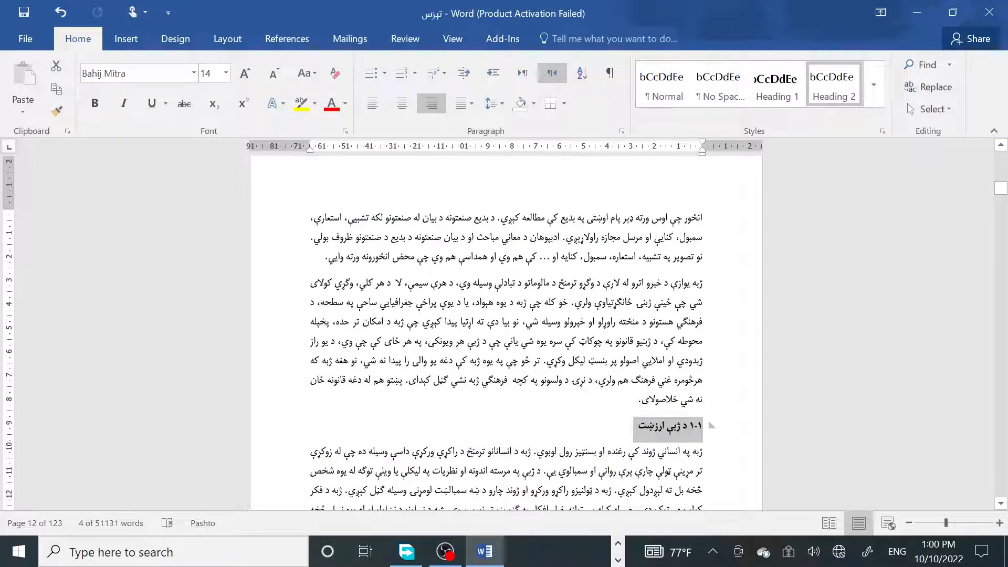
Apply the Heading 2 style to the subtitle "۱-۲ د ژبې دندې"
{"action": "scroll", "coordinate": [713, 446], "scroll_direction": "down", "scroll_amount": 5}
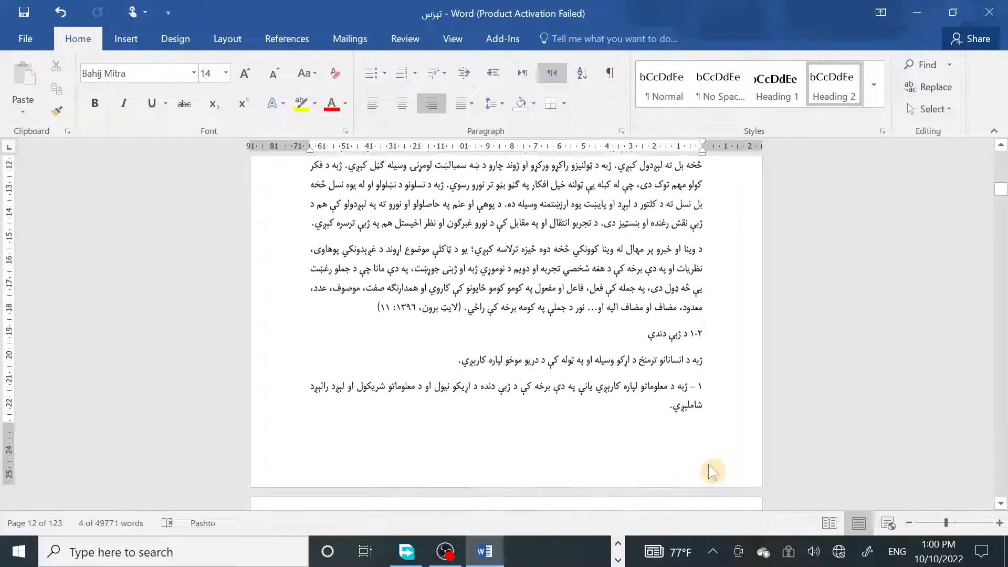
{"action": "left_click", "coordinate": [674, 330]}
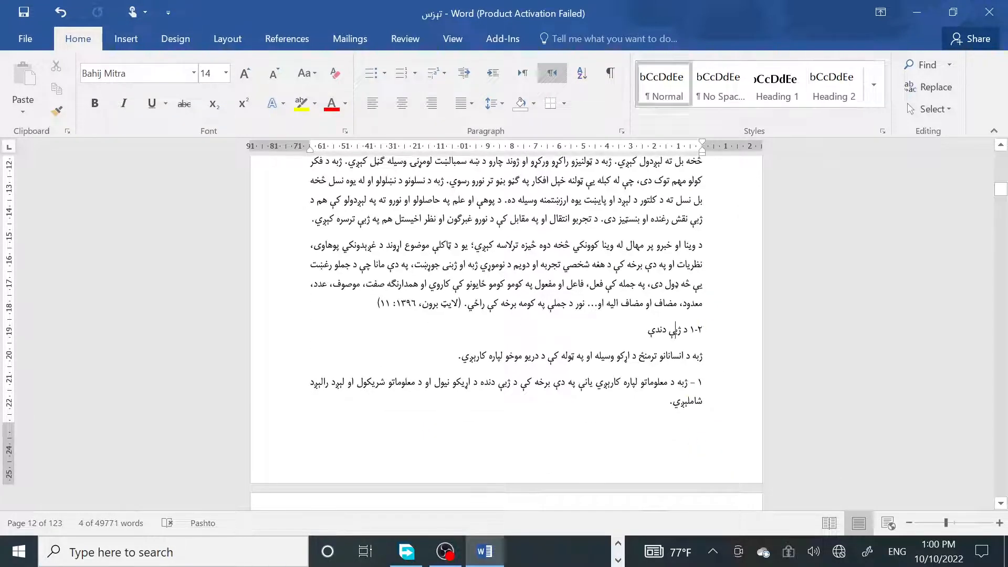
{"action": "left_click", "coordinate": [834, 84]}
Remove the empty lines above the chapter title "۲ - ارواپوهنه" and apply the Heading 1 style to it
{"action": "scroll", "coordinate": [507, 331], "scroll_direction": "down", "scroll_amount": 8}
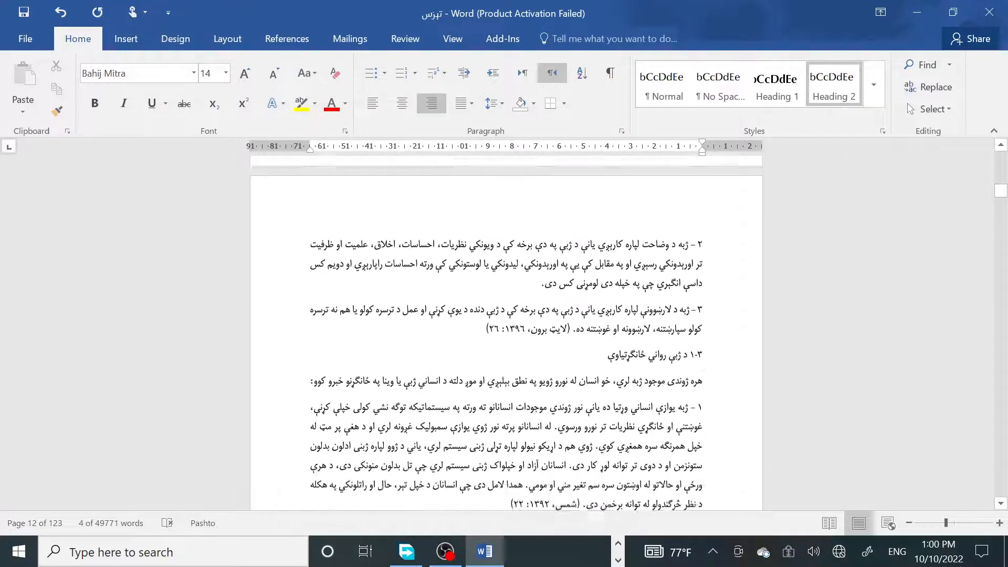
{"action": "scroll", "coordinate": [507, 330], "scroll_direction": "down", "scroll_amount": 10}
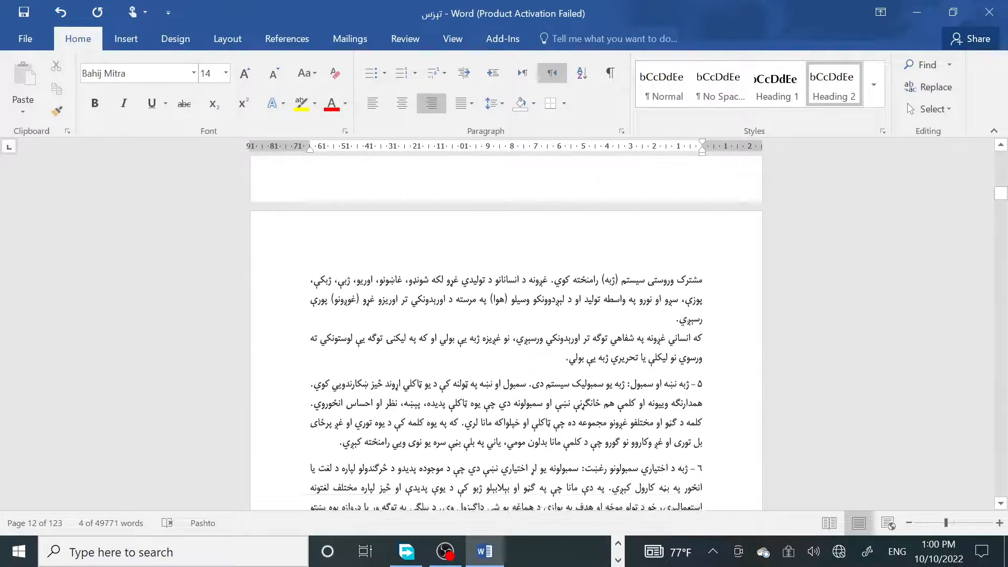
{"action": "scroll", "coordinate": [506, 331], "scroll_direction": "down", "scroll_amount": 10}
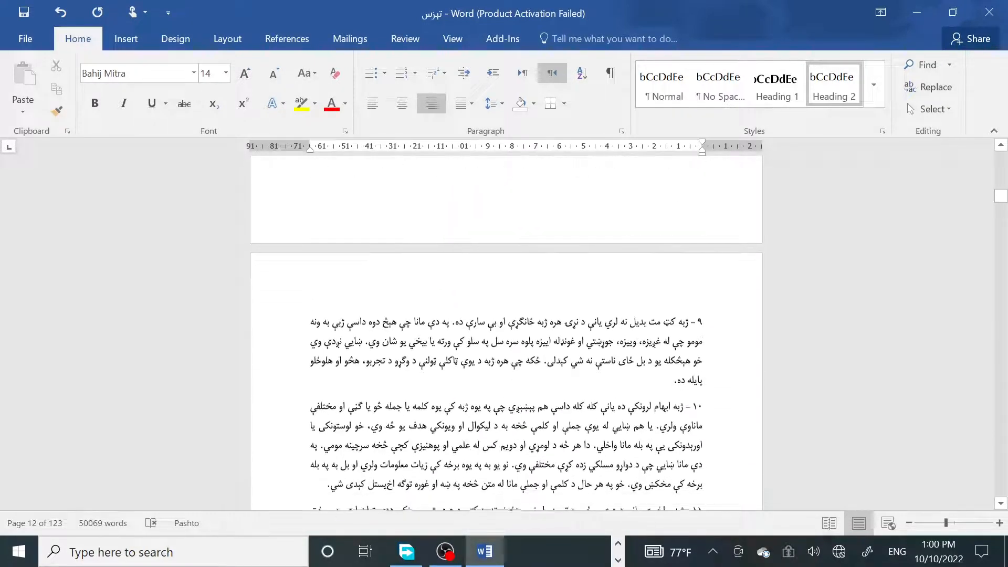
{"action": "scroll", "coordinate": [507, 331], "scroll_direction": "down", "scroll_amount": 6}
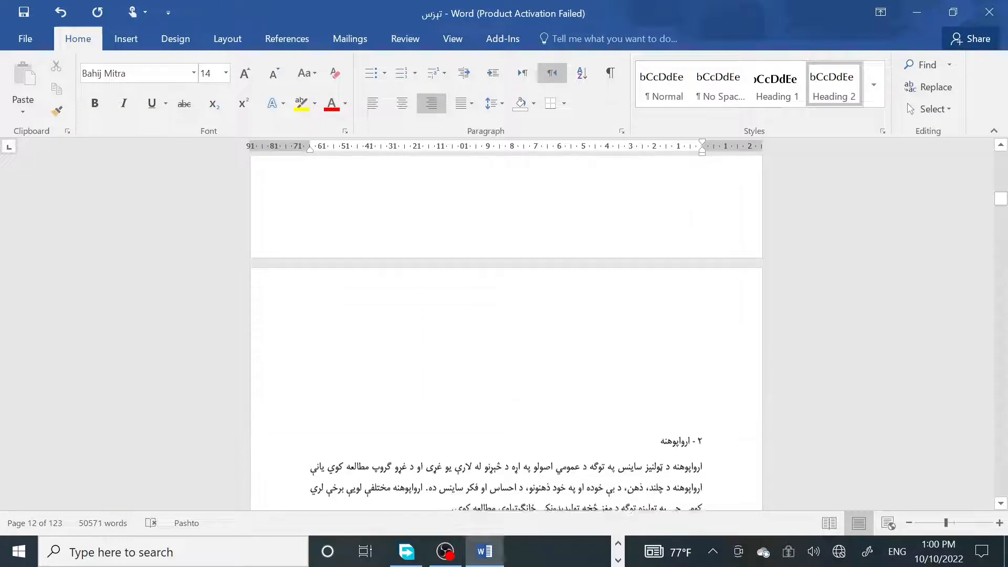
{"action": "left_click", "coordinate": [703, 355]}
{"action": "key", "text": "BackSpace"}
{"action": "key", "text": "BackSpace"}
{"action": "key", "text": "BackSpace"}
{"action": "key", "text": "BackSpace"}
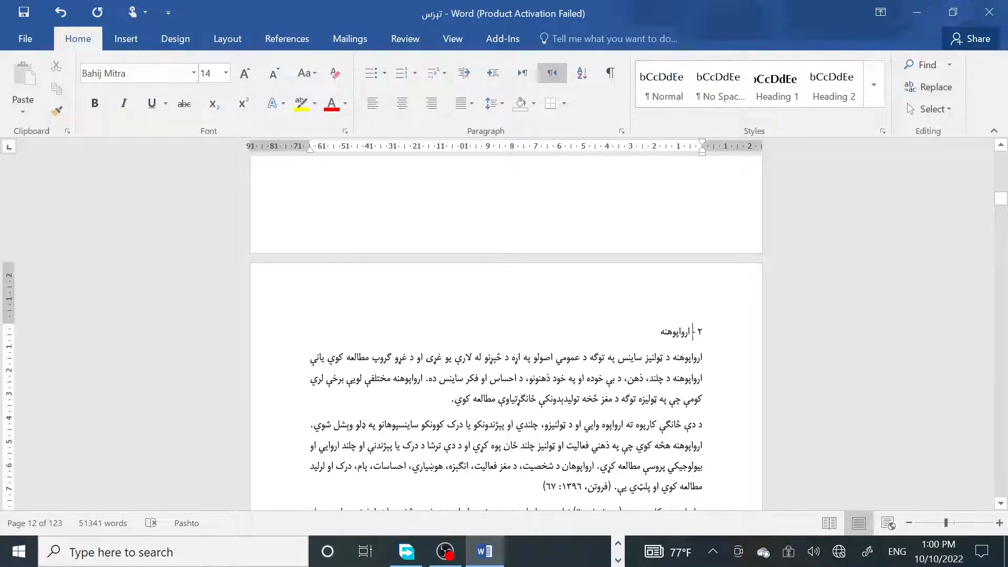
{"action": "left_click", "coordinate": [776, 85]}
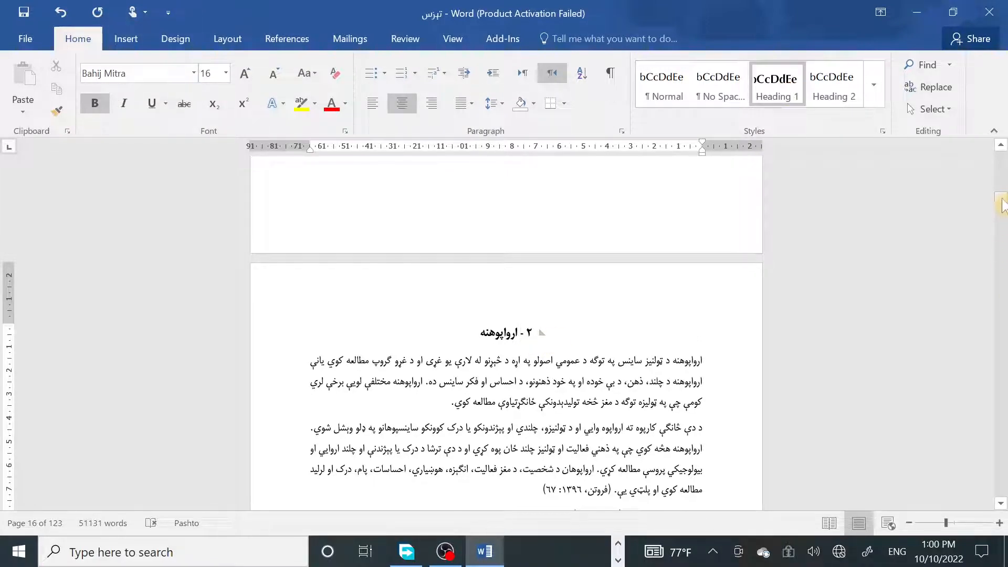
Insert an Automatic Table 1 table of contents on the blank first page of the document
{"action": "left_click_drag", "start_coordinate": [1002, 204], "coordinate": [1002, 155]}
{"action": "left_click", "coordinate": [667, 259]}
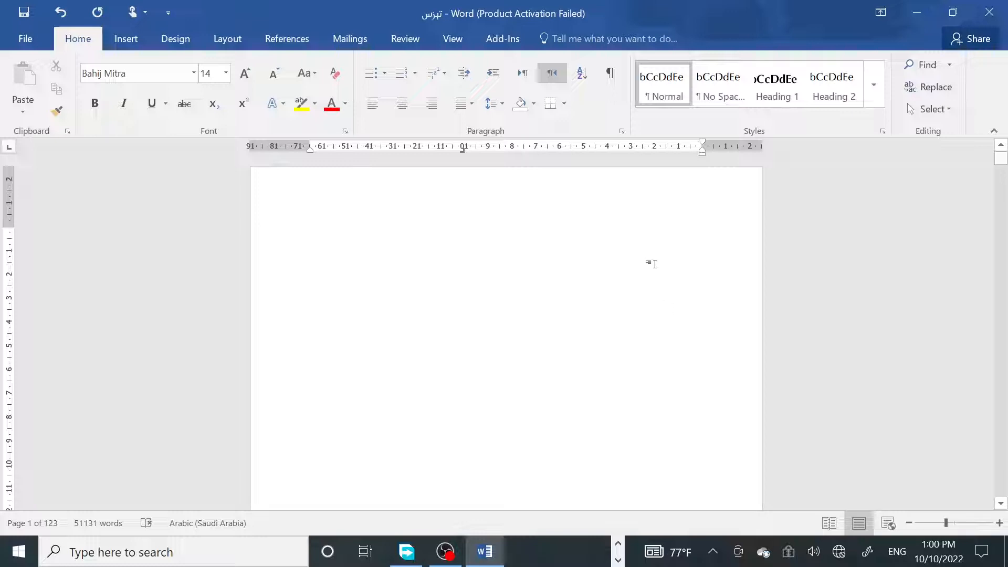
{"action": "scroll", "coordinate": [572, 407], "scroll_direction": "down", "scroll_amount": 8}
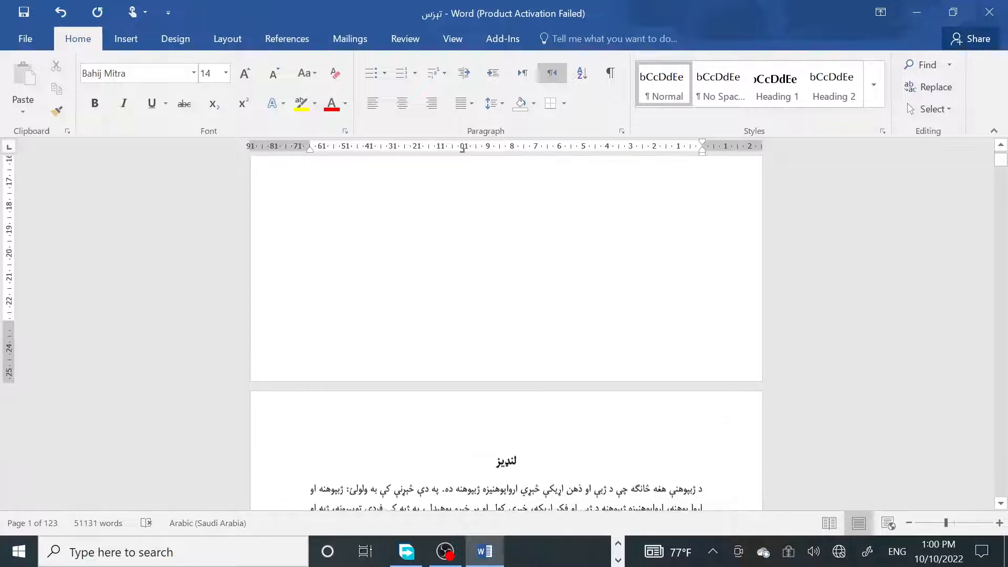
{"action": "scroll", "coordinate": [540, 372], "scroll_direction": "up", "scroll_amount": 9}
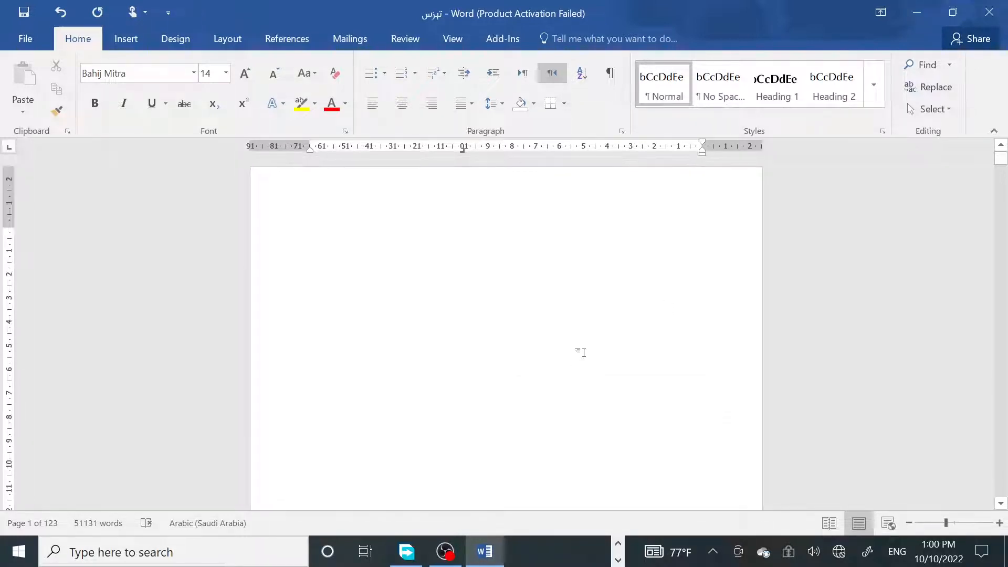
{"action": "left_click", "coordinate": [236, 39]}
{"action": "left_click", "coordinate": [287, 38]}
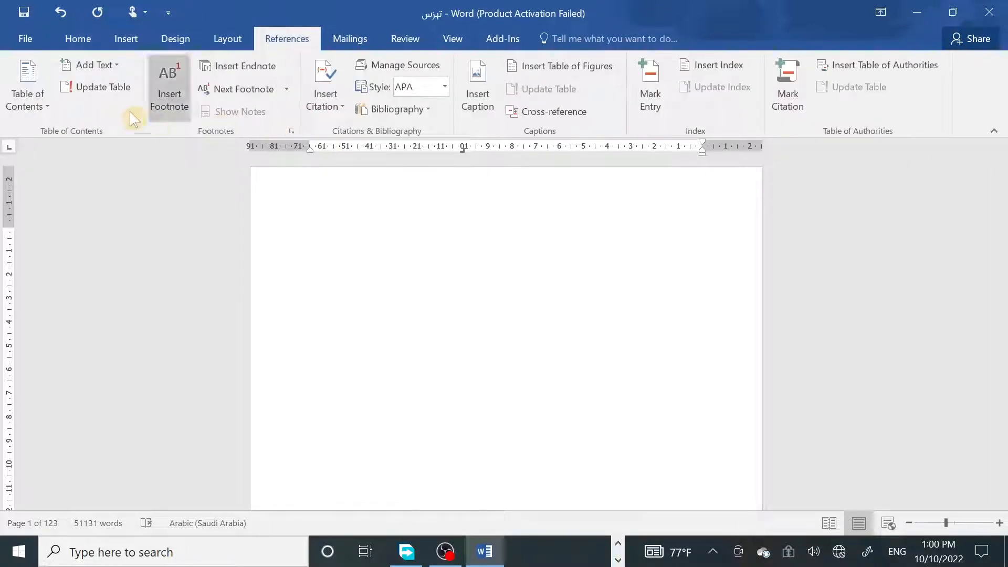
{"action": "left_click", "coordinate": [40, 108]}
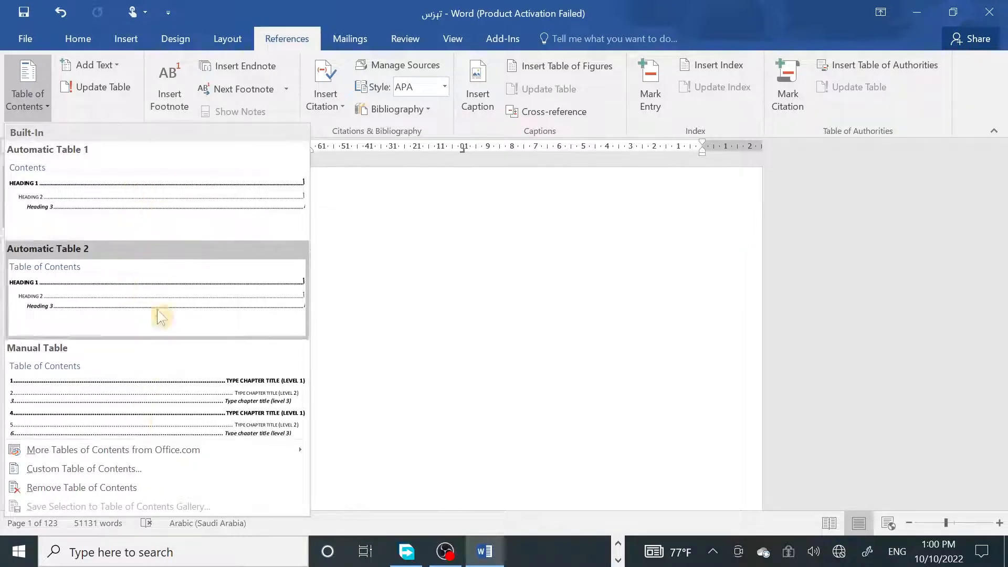
{"action": "left_click", "coordinate": [133, 187]}
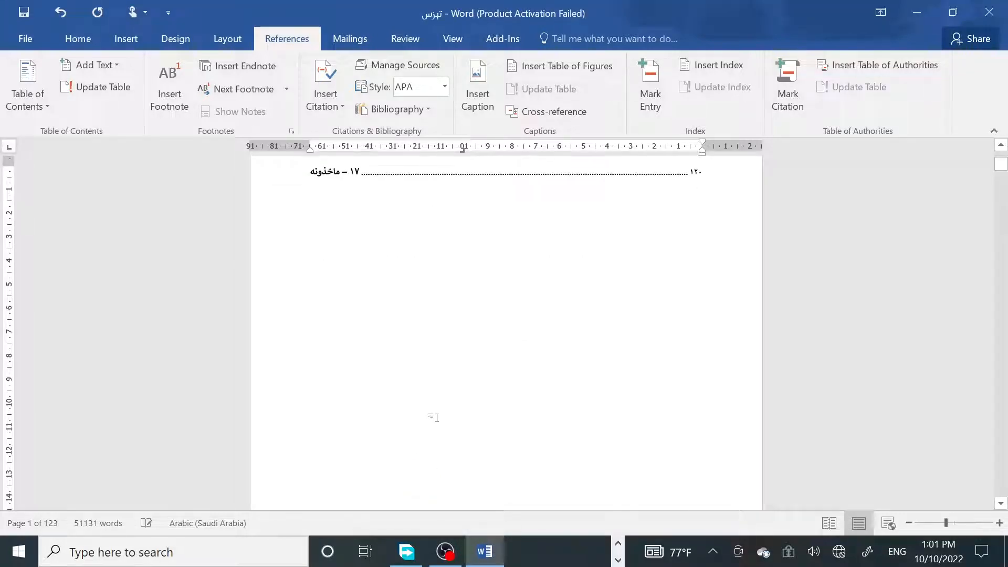
Open the Section 2 footer for editing and unlink it from the previous section
{"action": "scroll", "coordinate": [490, 371], "scroll_direction": "up", "scroll_amount": 6}
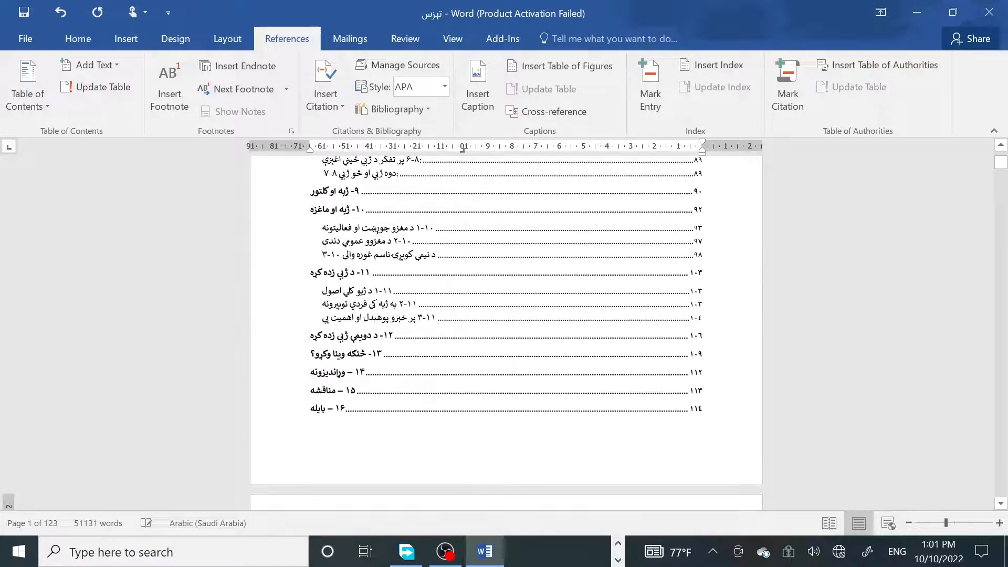
{"action": "scroll", "coordinate": [507, 326], "scroll_direction": "down", "scroll_amount": 5}
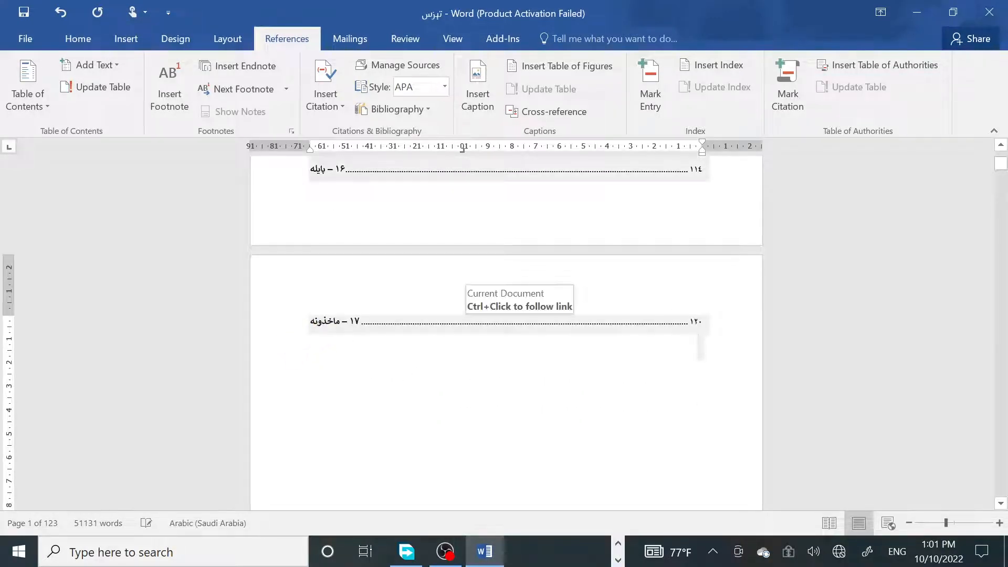
{"action": "scroll", "coordinate": [493, 357], "scroll_direction": "down", "scroll_amount": 5}
{"action": "scroll", "coordinate": [491, 370], "scroll_direction": "down", "scroll_amount": 10}
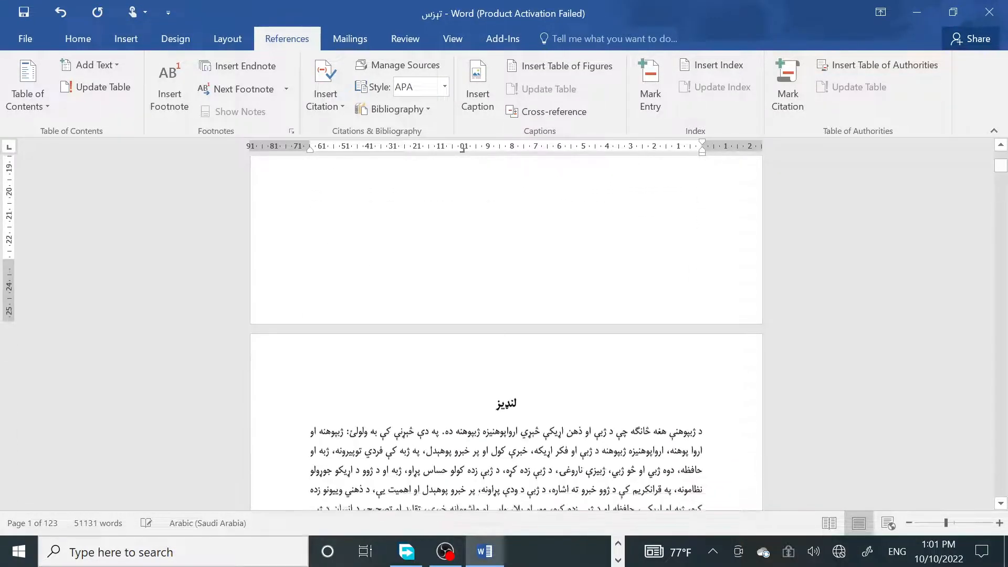
{"action": "scroll", "coordinate": [491, 370], "scroll_direction": "up", "scroll_amount": 8}
{"action": "scroll", "coordinate": [491, 317], "scroll_direction": "down", "scroll_amount": 1}
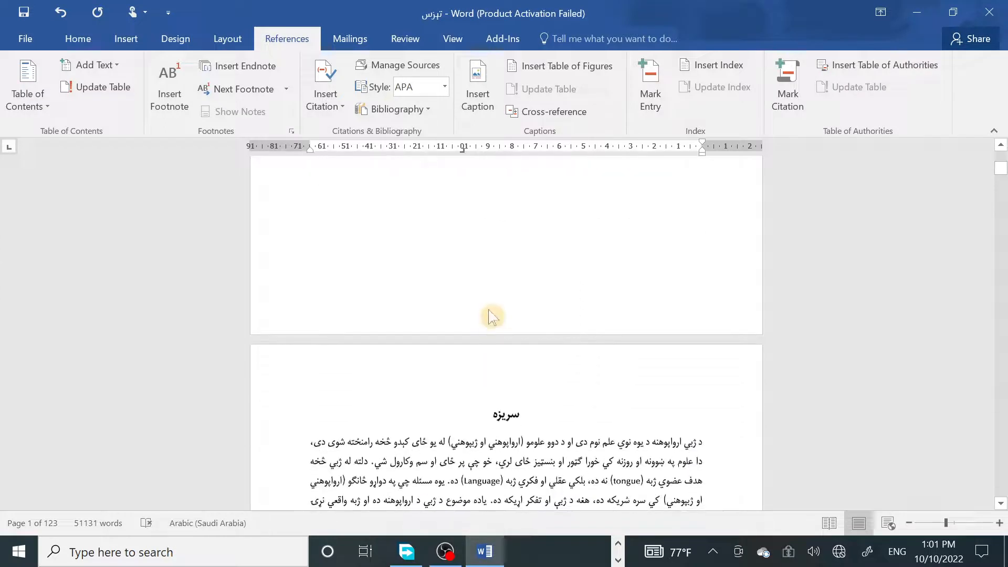
{"action": "double_click", "coordinate": [492, 317]}
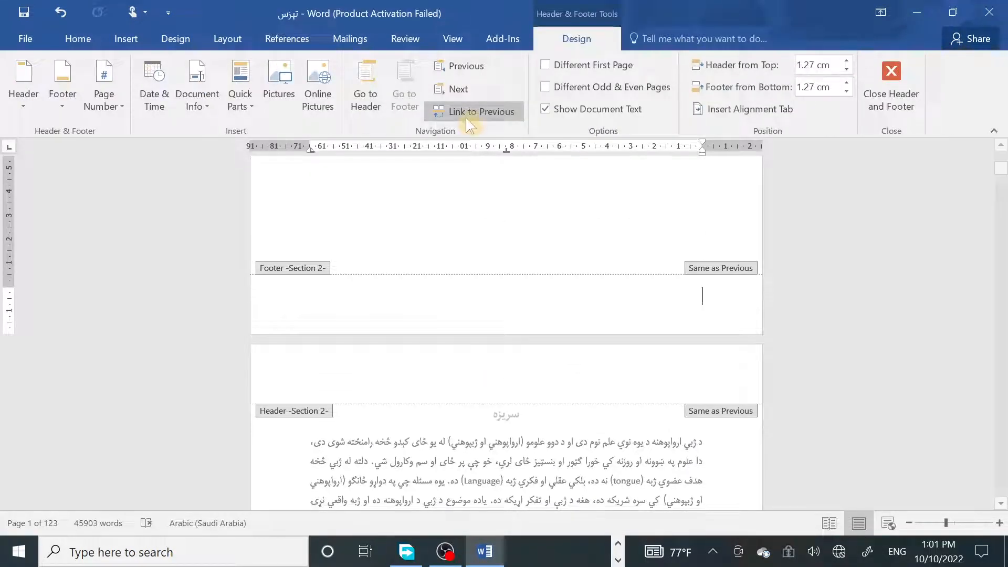
{"action": "left_click", "coordinate": [465, 116]}
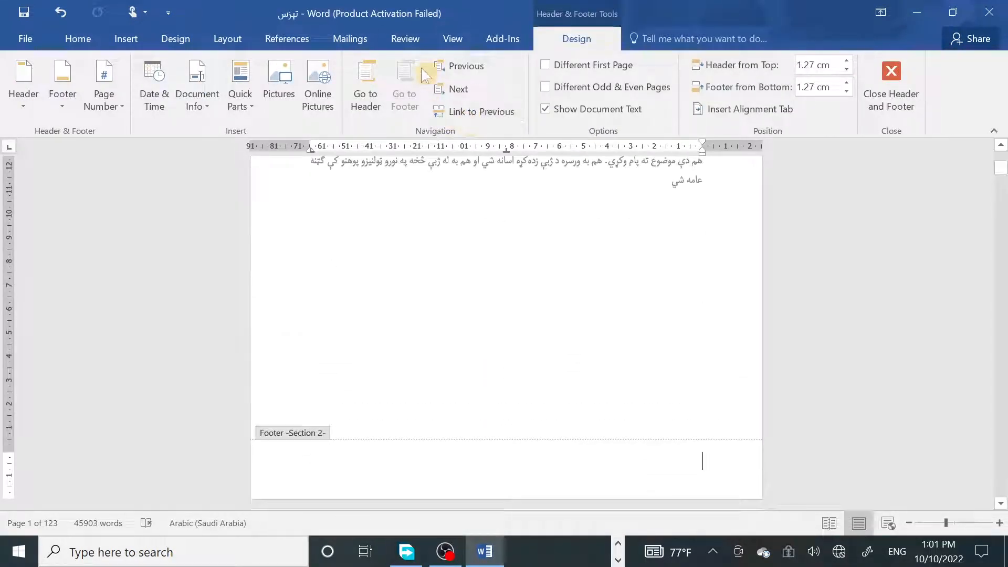
Insert a Plain Number 2 page number at the bottom of the Section 2 pages and return to the body text
{"action": "left_click", "coordinate": [121, 114]}
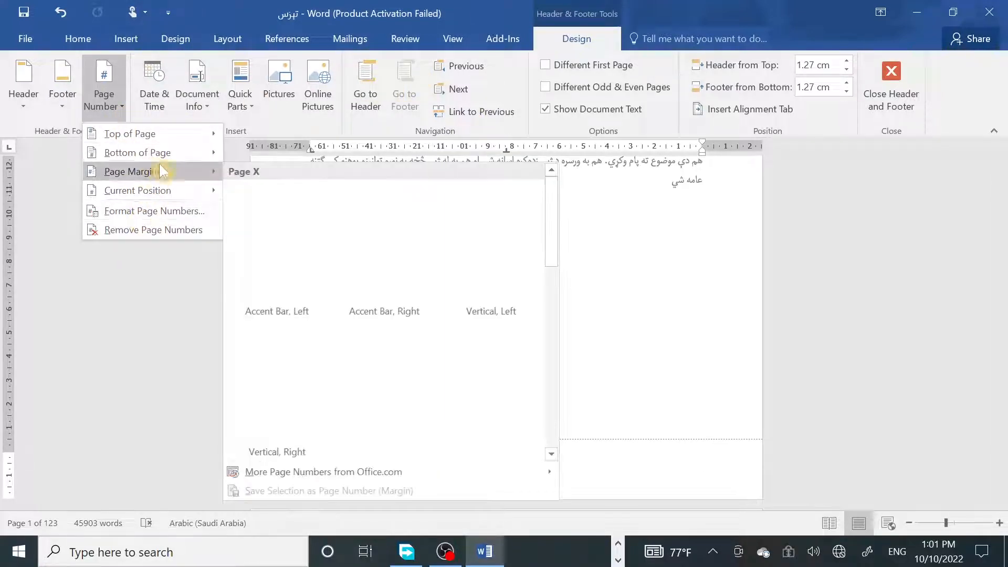
{"action": "mouse_move", "coordinate": [165, 155]}
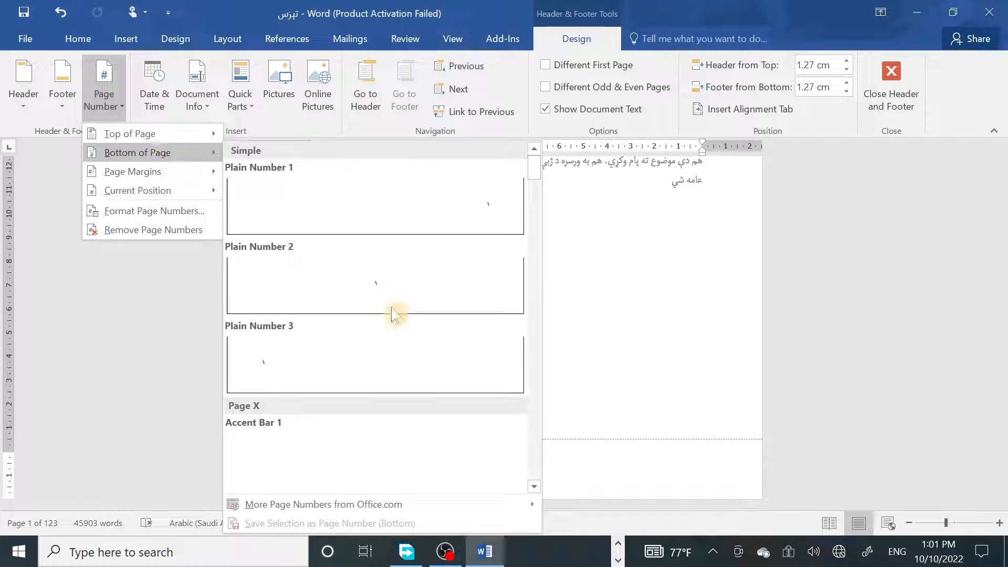
{"action": "left_click", "coordinate": [394, 285]}
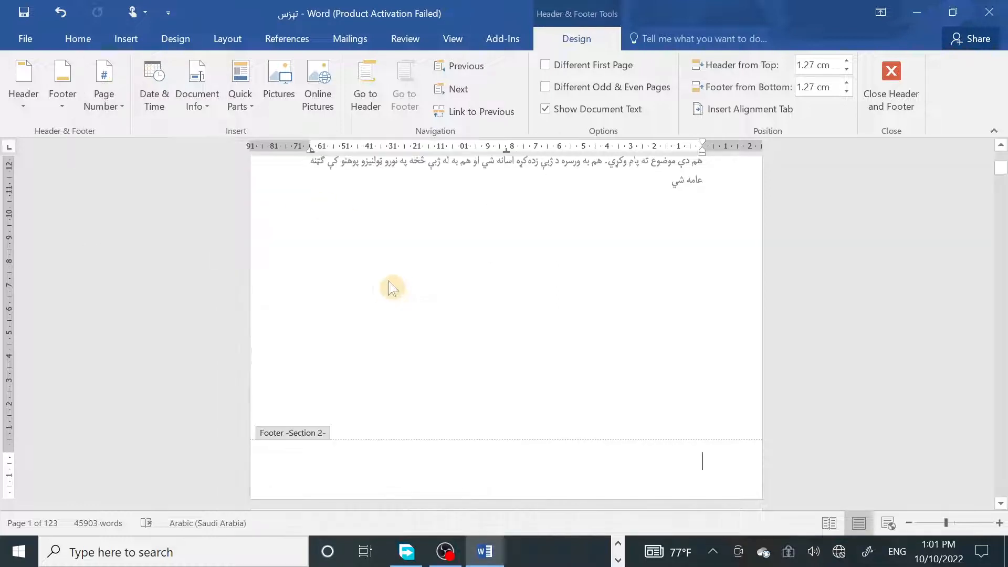
{"action": "double_click", "coordinate": [509, 318]}
Update the table of contents, refreshing page numbers only
{"action": "scroll", "coordinate": [504, 315], "scroll_direction": "up", "scroll_amount": 10}
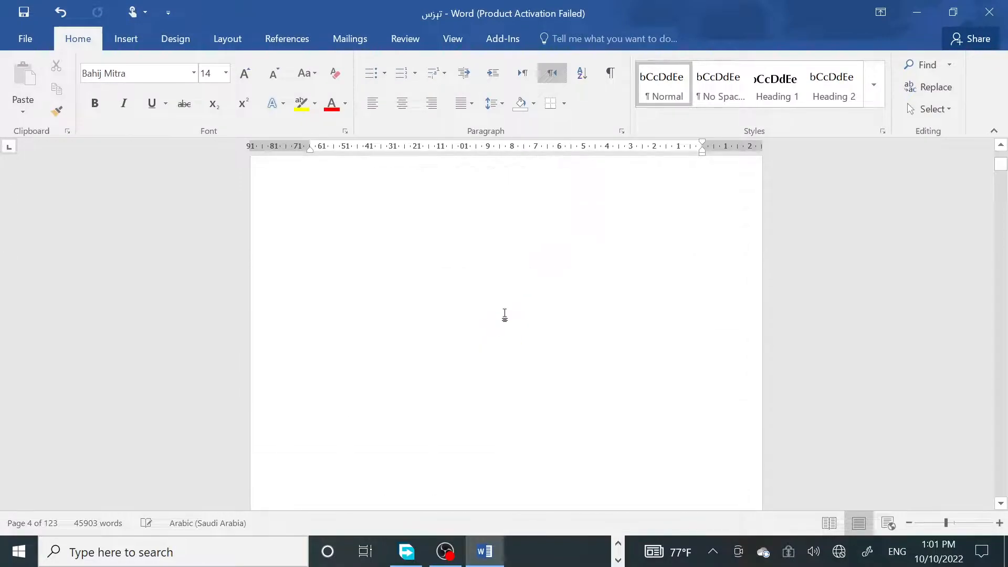
{"action": "scroll", "coordinate": [504, 315], "scroll_direction": "down", "scroll_amount": 15}
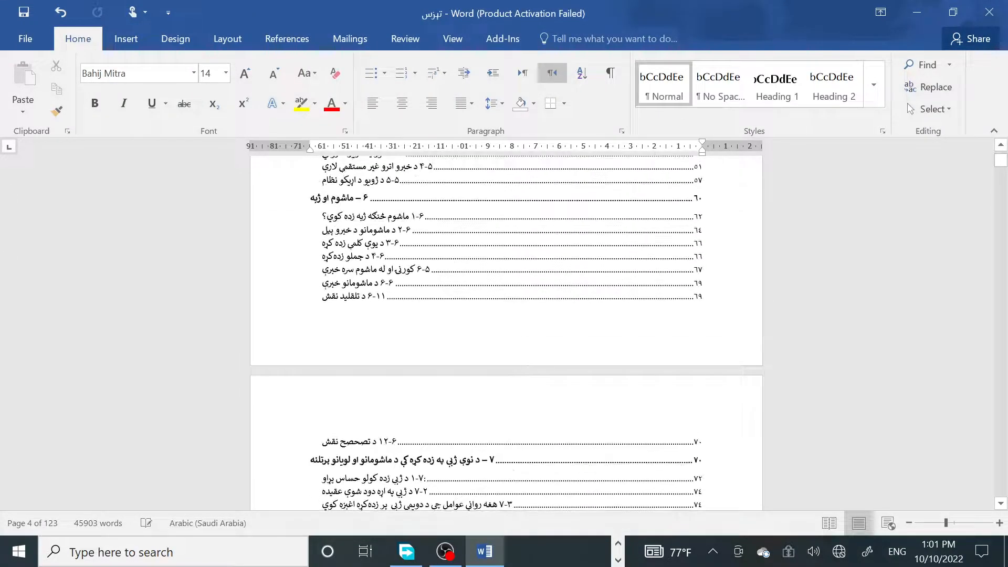
{"action": "scroll", "coordinate": [505, 315], "scroll_direction": "up", "scroll_amount": 10}
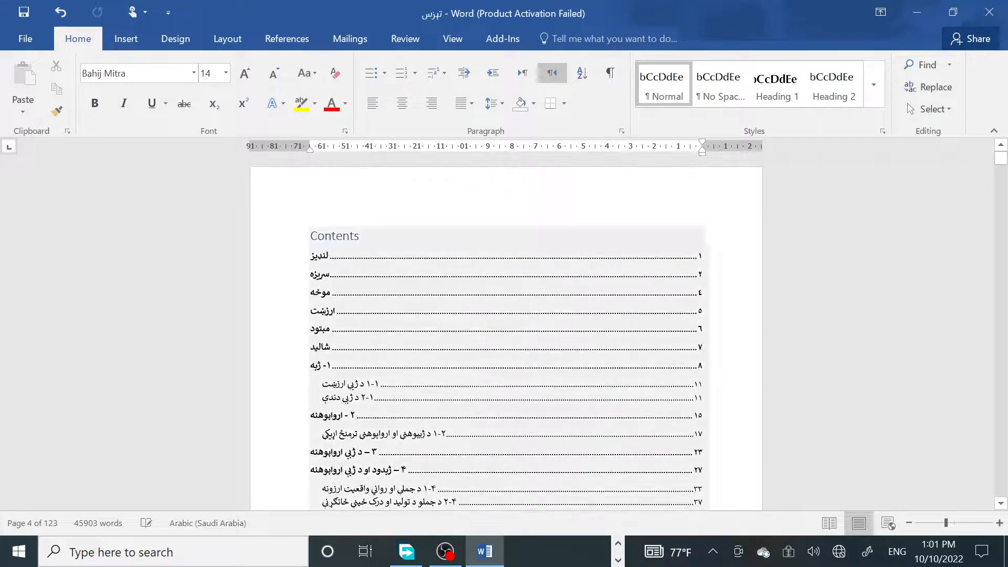
{"action": "left_click", "coordinate": [505, 315]}
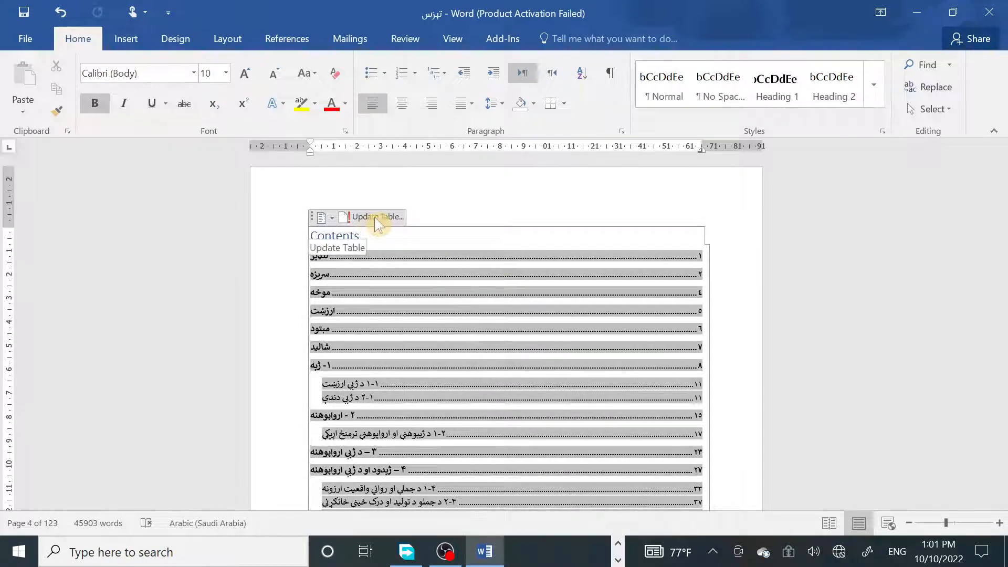
{"action": "left_click", "coordinate": [376, 217]}
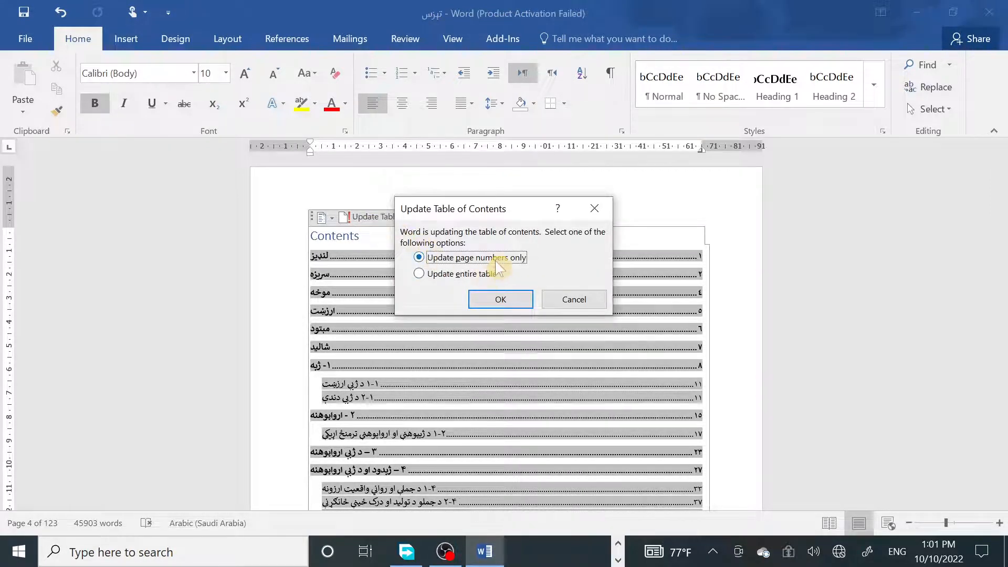
{"action": "left_click", "coordinate": [494, 298]}
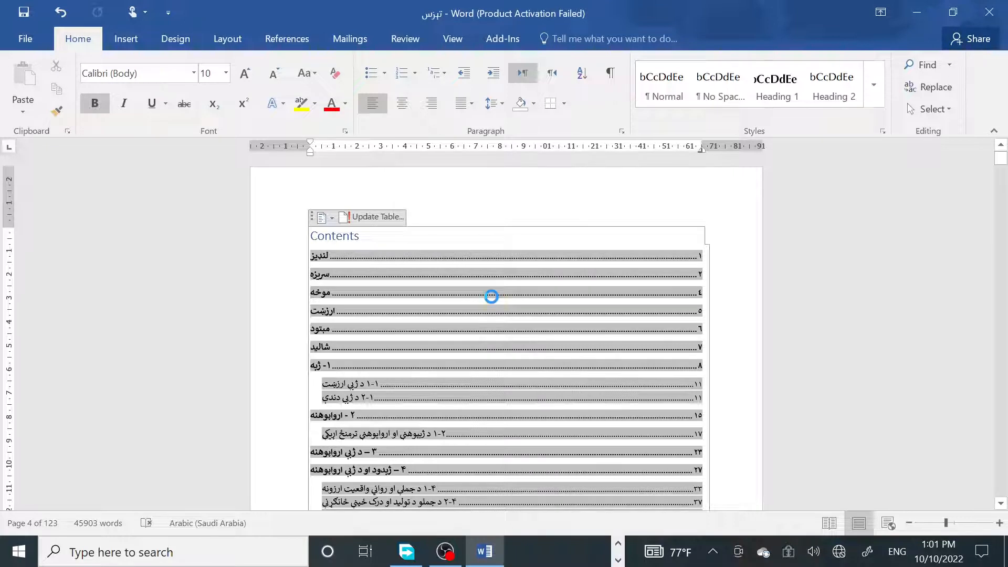
Format the entire table of contents as right-to-left, non-bold Bahij Mitra text at size 14
{"action": "left_click", "coordinate": [314, 218]}
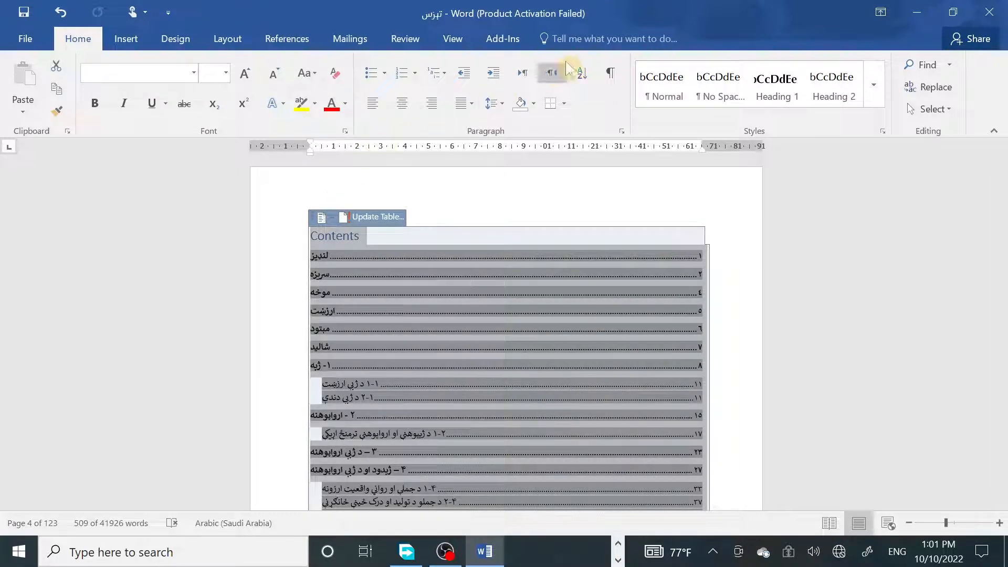
{"action": "left_click", "coordinate": [553, 74]}
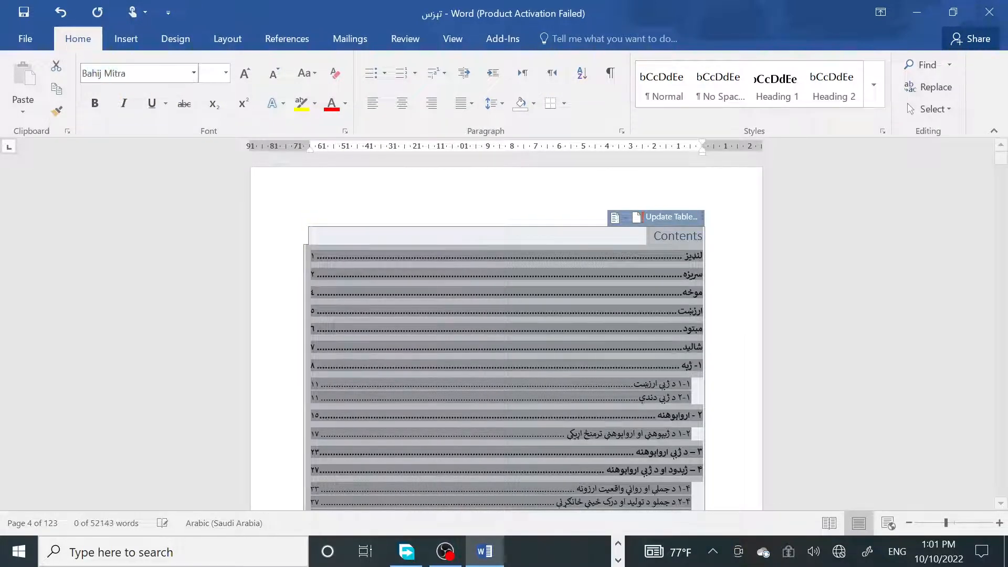
{"action": "left_click", "coordinate": [95, 104]}
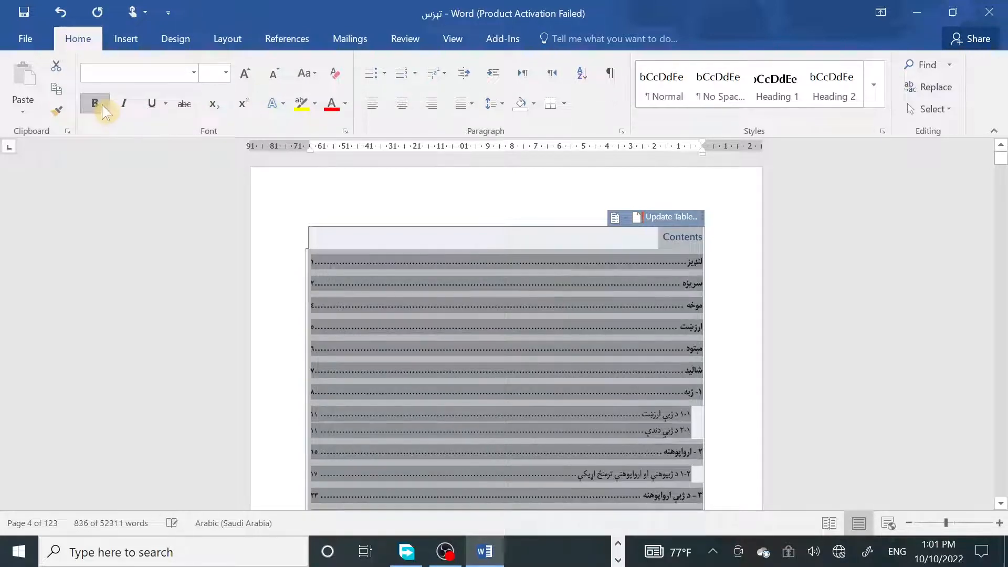
{"action": "left_click", "coordinate": [102, 105]}
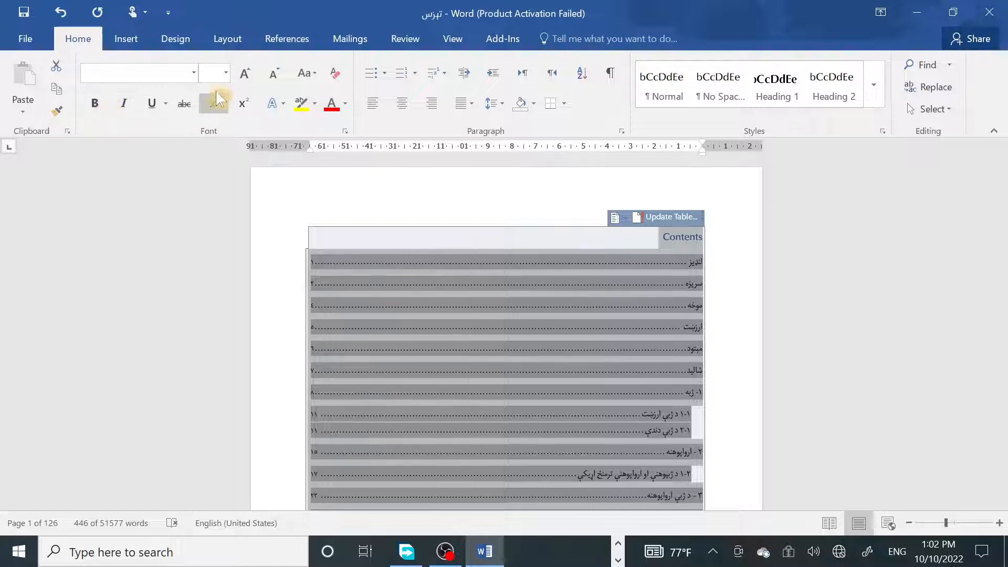
{"action": "left_click", "coordinate": [225, 73]}
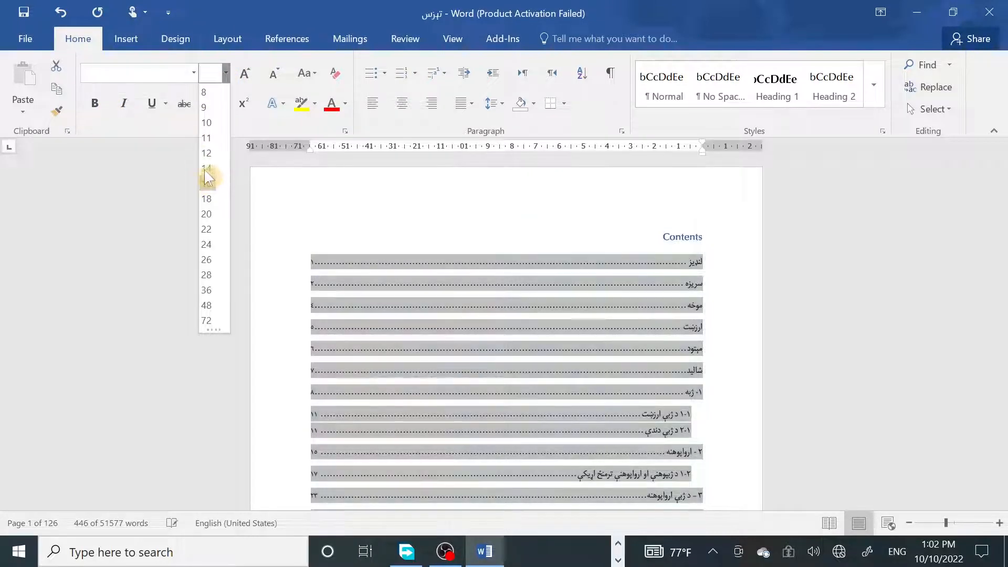
{"action": "left_click", "coordinate": [206, 168]}
{"action": "scroll", "coordinate": [604, 325], "scroll_direction": "down", "scroll_amount": 5}
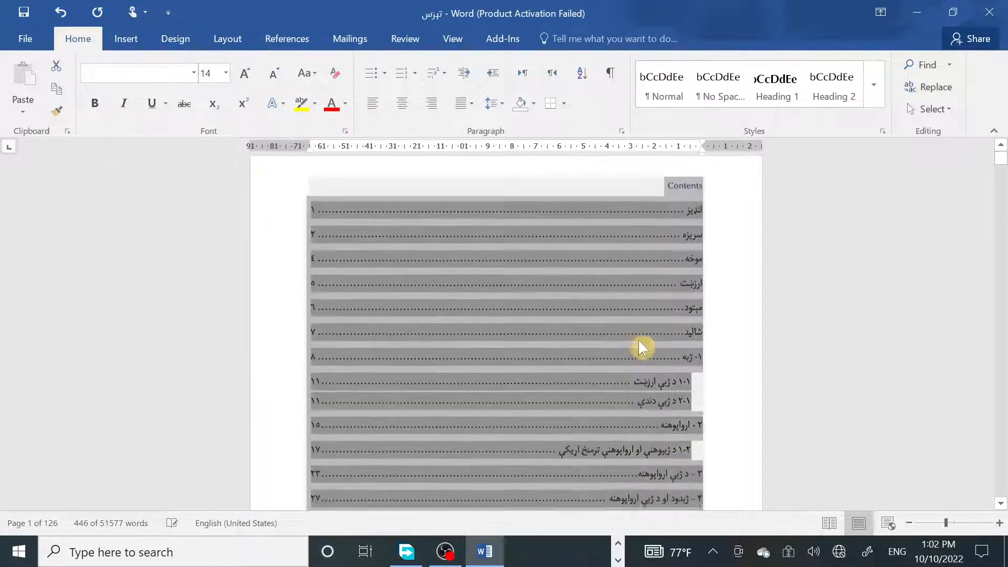
{"action": "scroll", "coordinate": [628, 341], "scroll_direction": "down", "scroll_amount": 15}
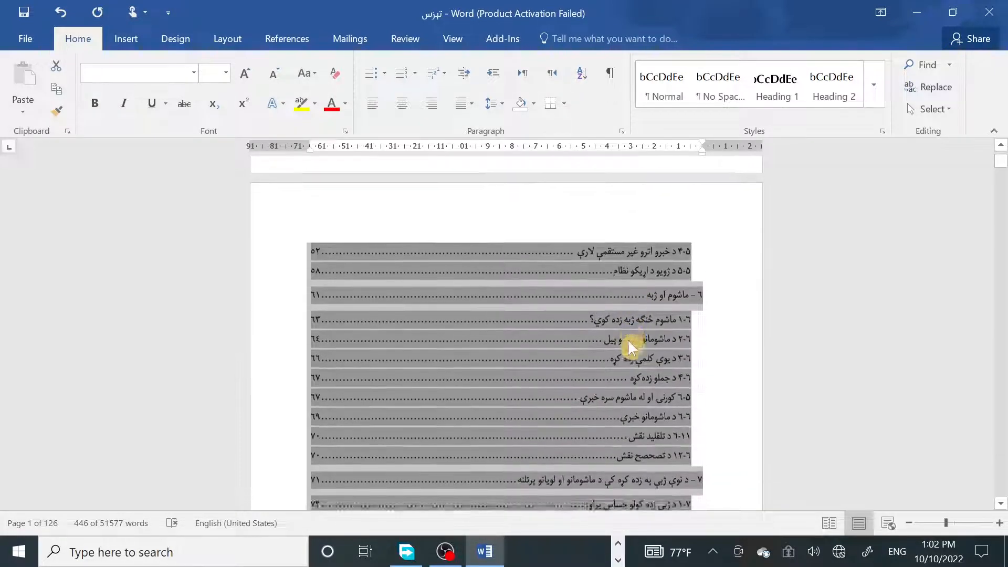
{"action": "scroll", "coordinate": [624, 339], "scroll_direction": "down", "scroll_amount": 15}
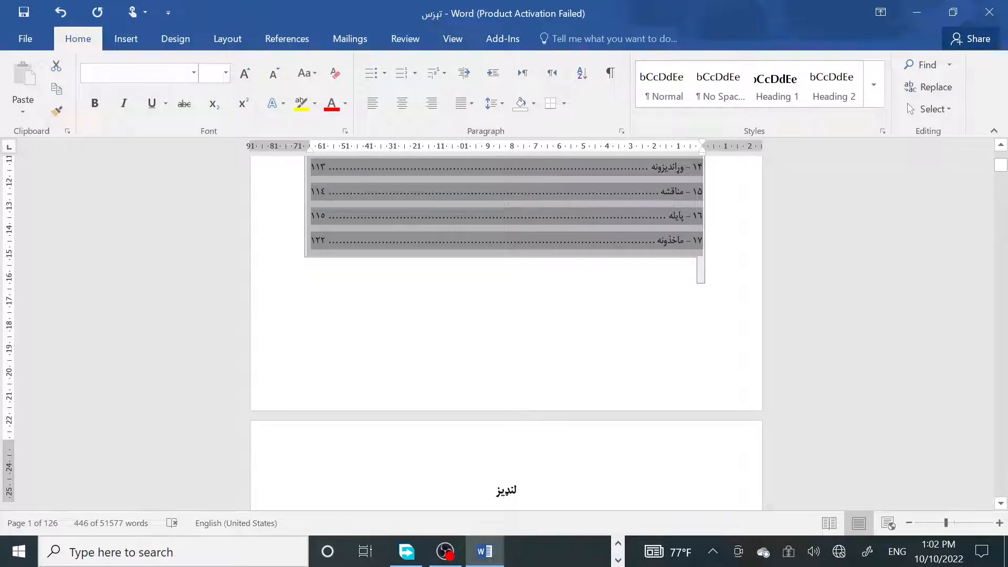
Delete the whole "لنډيز" section, including its heading, body text and the empty lines up to the "سريزه" heading
{"action": "left_click", "coordinate": [518, 490]}
{"action": "scroll", "coordinate": [518, 490], "scroll_direction": "down", "scroll_amount": 2}
{"action": "scroll", "coordinate": [506, 331], "scroll_direction": "down", "scroll_amount": 3}
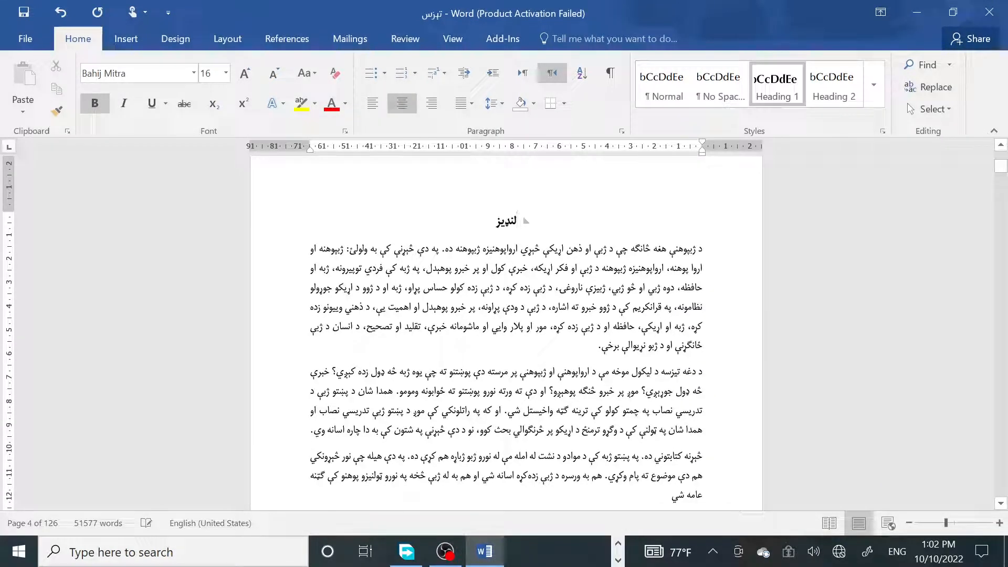
{"action": "key", "text": "shift+Down"}
{"action": "key", "text": "shift+Down"}
{"action": "key", "text": "shift+Down"}
{"action": "key", "text": "shift+Down"}
{"action": "key", "text": "shift+Down"}
{"action": "key", "text": "shift+Down"}
{"action": "key", "text": "shift+Down"}
{"action": "key", "text": "shift+Down"}
{"action": "key", "text": "shift+Down"}
{"action": "key", "text": "shift+Down"}
{"action": "key", "text": "shift+Down"}
{"action": "key", "text": "shift+Down"}
{"action": "key", "text": "shift+Down"}
{"action": "key", "text": "shift+Down"}
{"action": "key", "text": "shift+Down"}
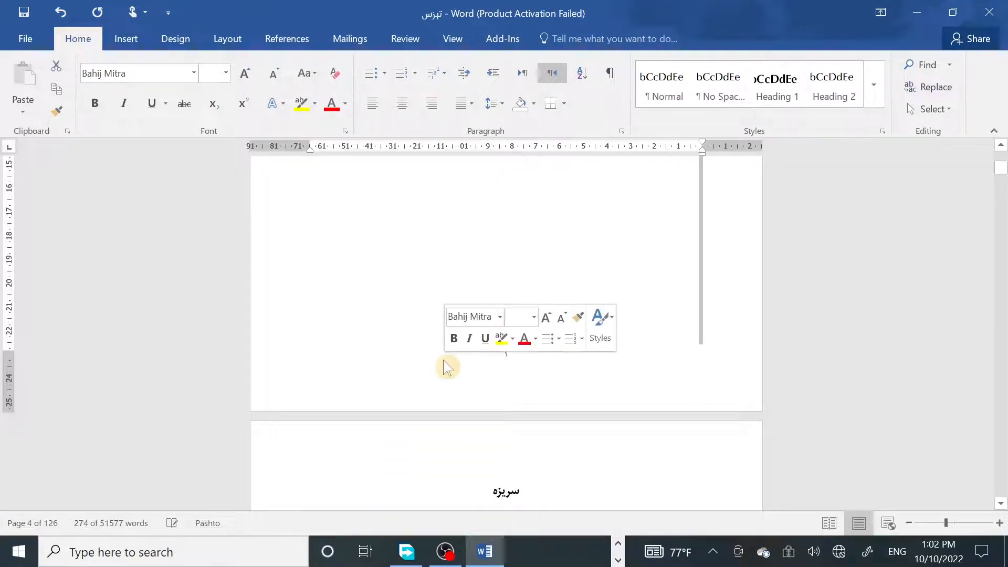
{"action": "scroll", "coordinate": [448, 365], "scroll_direction": "down", "scroll_amount": 6}
{"action": "scroll", "coordinate": [439, 356], "scroll_direction": "up", "scroll_amount": 6}
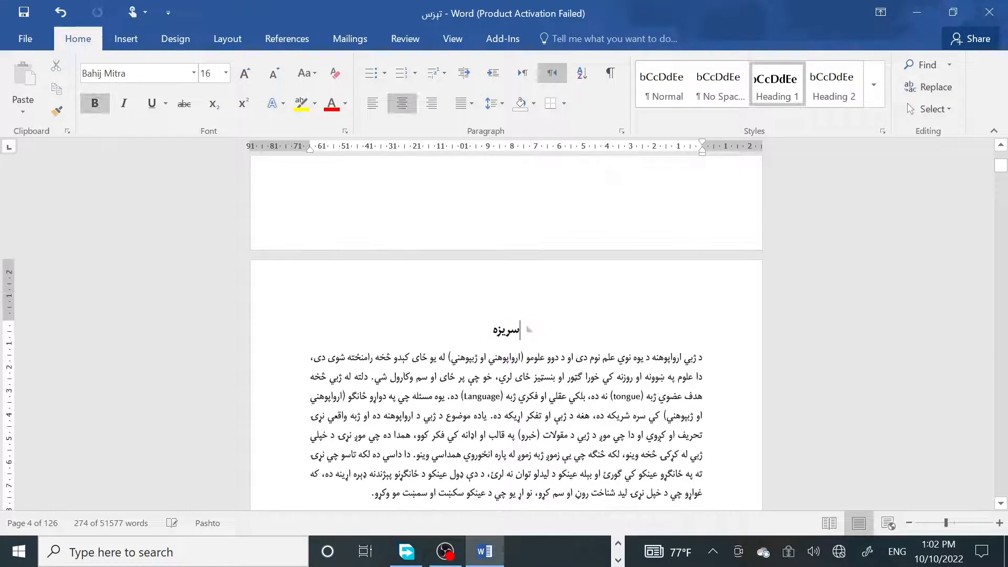
{"action": "scroll", "coordinate": [450, 373], "scroll_direction": "down", "scroll_amount": 3}
{"action": "key", "text": "Delete"}
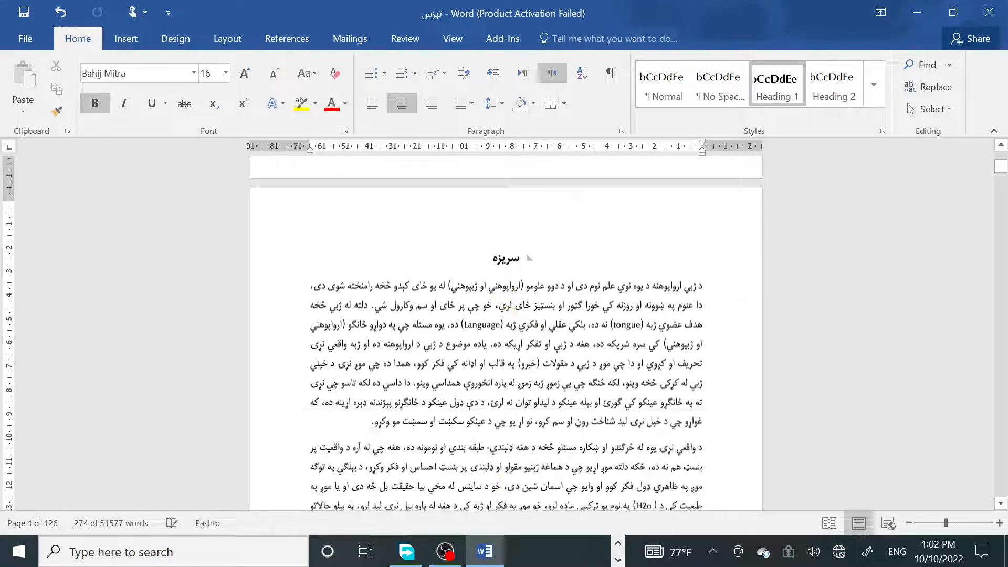
Delete the section text and its trailing empty lines directly above the "مېتود" heading
{"action": "scroll", "coordinate": [506, 330], "scroll_direction": "down", "scroll_amount": 12}
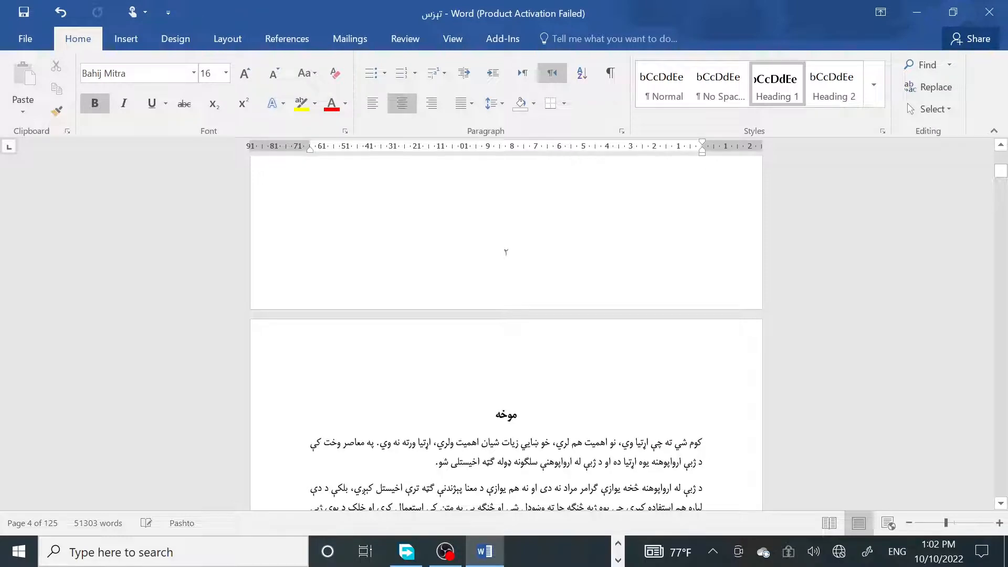
{"action": "scroll", "coordinate": [506, 331], "scroll_direction": "down", "scroll_amount": 5}
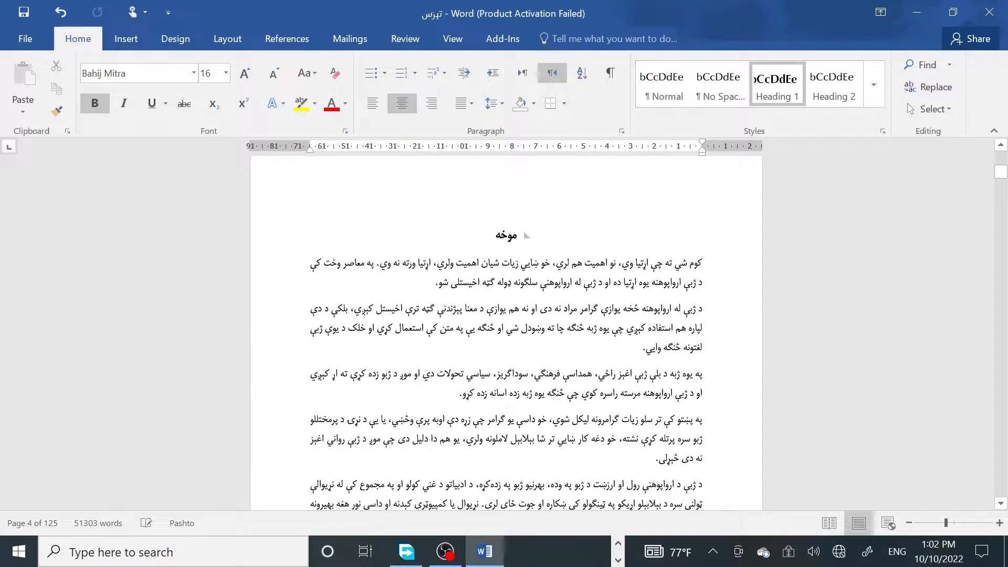
{"action": "left_click_drag", "start_coordinate": [527, 235], "coordinate": [493, 370]}
{"action": "scroll", "coordinate": [494, 370], "scroll_direction": "down", "scroll_amount": 5}
{"action": "key", "text": "Delete"}
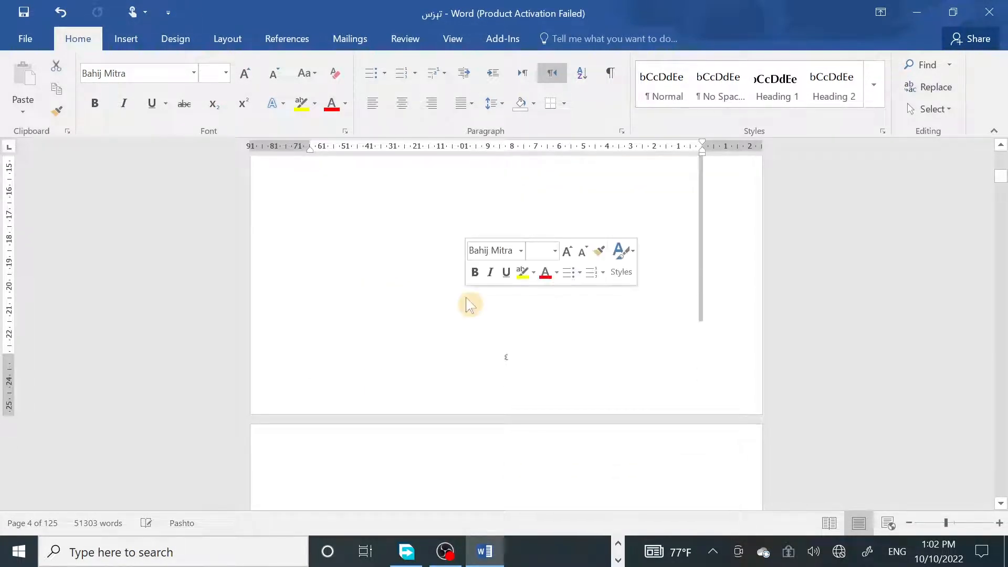
{"action": "key", "text": "Delete"}
{"action": "key", "text": "Delete"}
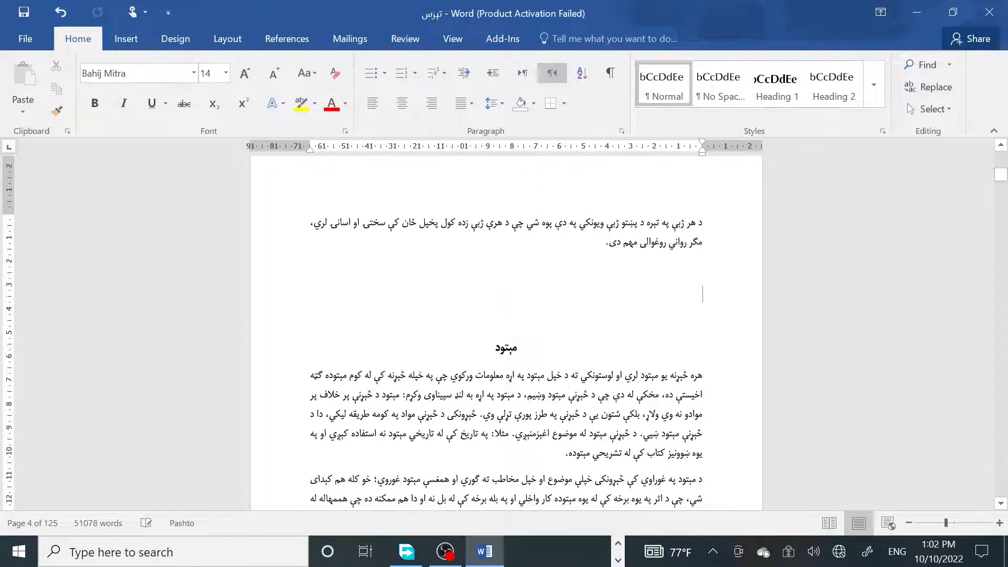
Insert empty lines above the "مېتود" heading to push it to the start of the following page
{"action": "key", "text": "Return"}
{"action": "key", "text": "Return"}
{"action": "key", "text": "Return"}
{"action": "key", "text": "Return"}
{"action": "key", "text": "Return"}
{"action": "key", "text": "Return"}
{"action": "key", "text": "Return"}
{"action": "key", "text": "Return"}
{"action": "key", "text": "Return"}
{"action": "key", "text": "Return"}
{"action": "key", "text": "Return"}
{"action": "scroll", "coordinate": [506, 333], "scroll_direction": "down", "scroll_amount": 5}
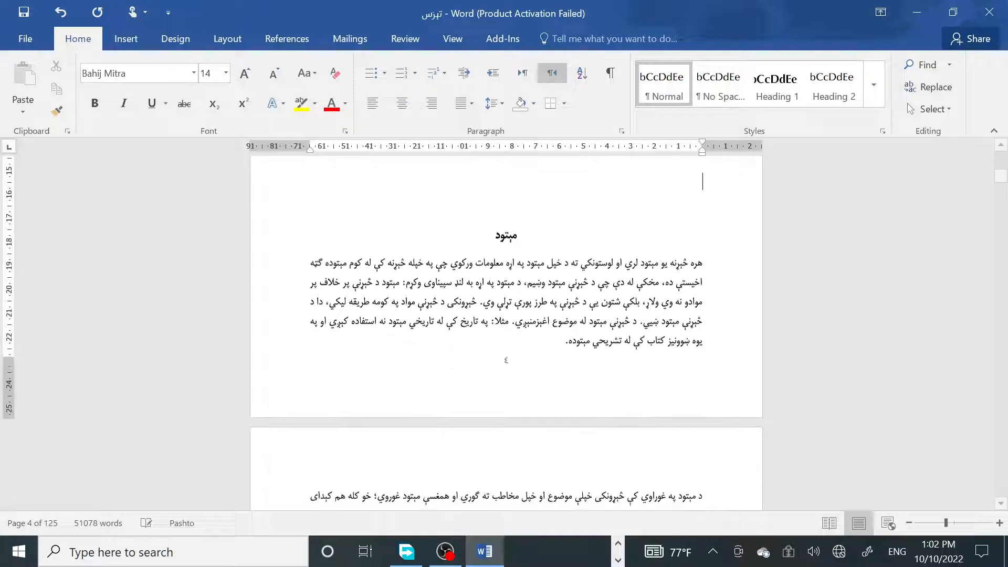
{"action": "key", "text": "Return"}
{"action": "key", "text": "Return"}
{"action": "key", "text": "Return"}
{"action": "key", "text": "Return"}
{"action": "key", "text": "Return"}
Copy the closing body text and empty lines of the section directly before the "۱- ژبه" heading
{"action": "scroll", "coordinate": [506, 333], "scroll_direction": "down", "scroll_amount": 6}
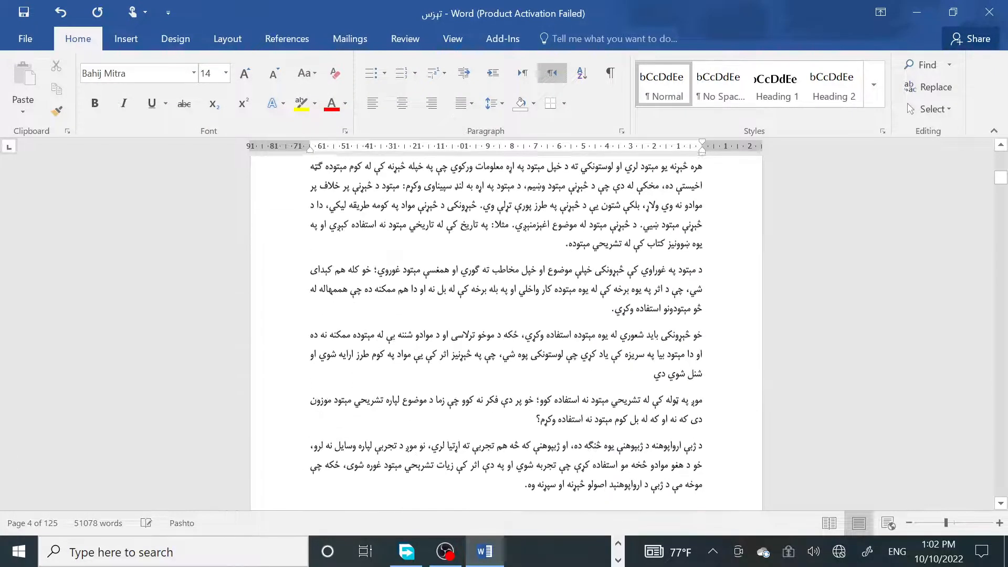
{"action": "scroll", "coordinate": [506, 333], "scroll_direction": "down", "scroll_amount": 15}
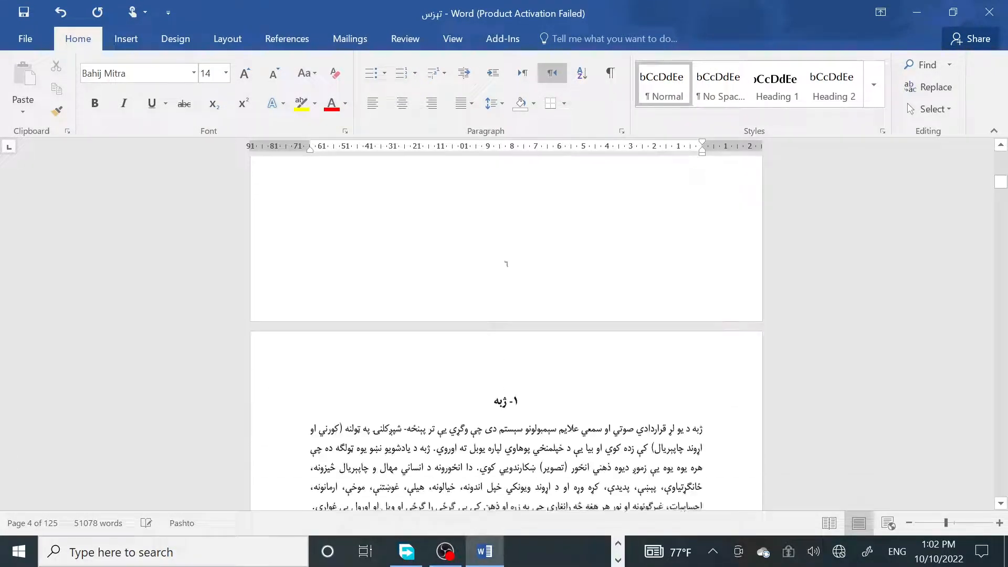
{"action": "scroll", "coordinate": [506, 333], "scroll_direction": "down", "scroll_amount": 3}
{"action": "left_click_drag", "start_coordinate": [517, 318], "coordinate": [507, 345]}
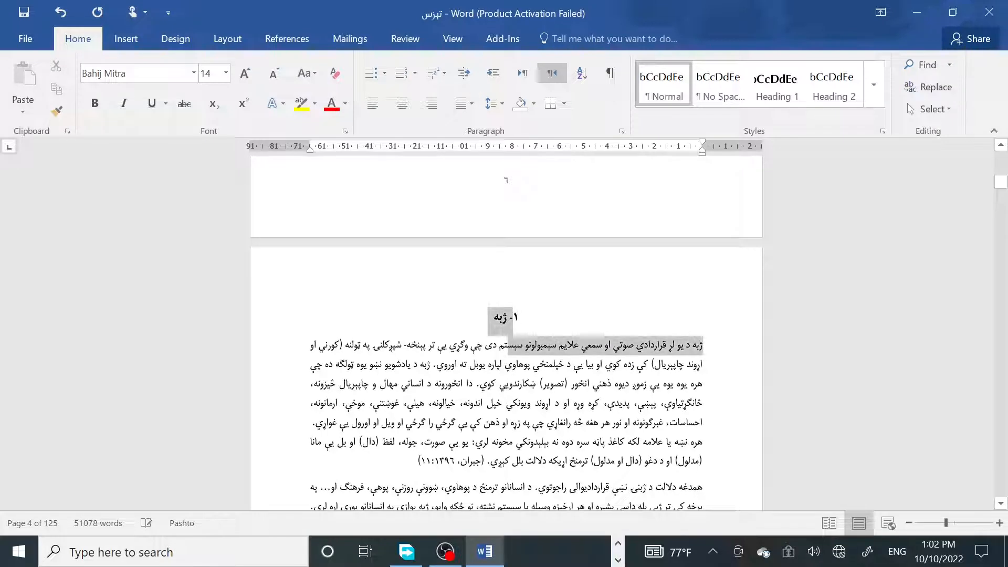
{"action": "left_click", "coordinate": [468, 461]}
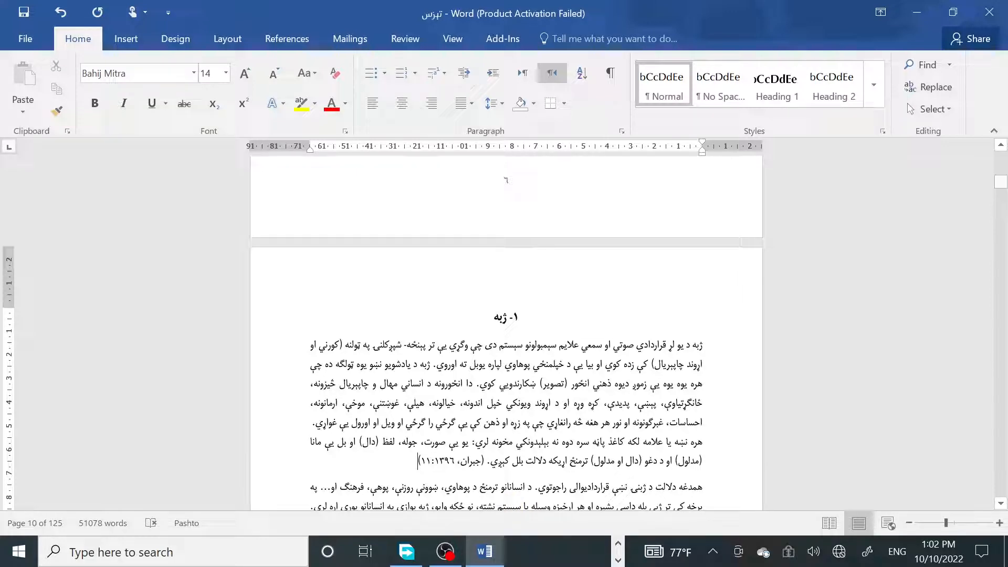
{"action": "scroll", "coordinate": [506, 333], "scroll_direction": "down", "scroll_amount": 3}
{"action": "scroll", "coordinate": [506, 333], "scroll_direction": "up", "scroll_amount": 10}
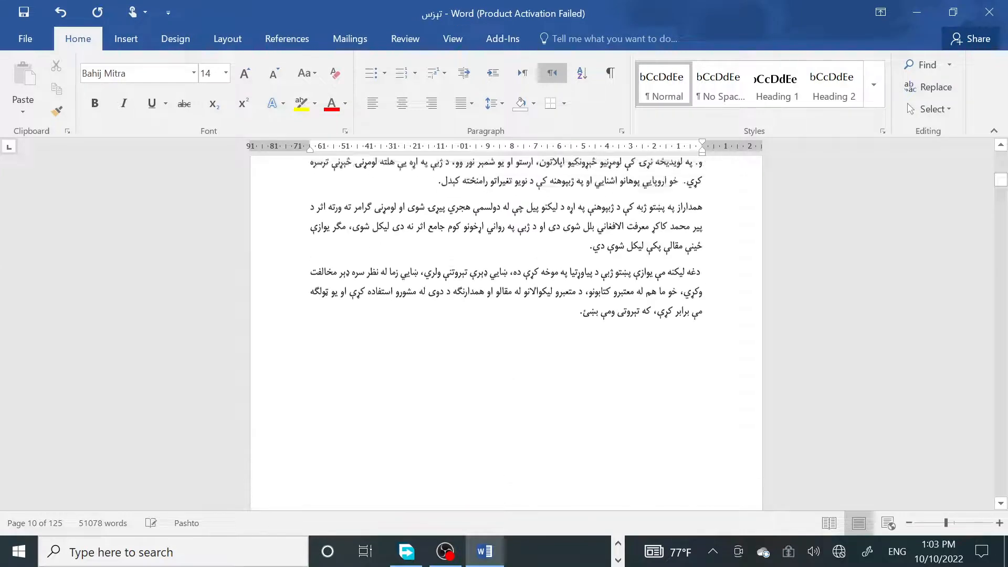
{"action": "scroll", "coordinate": [506, 333], "scroll_direction": "up", "scroll_amount": 3}
{"action": "left_click_drag", "start_coordinate": [702, 330], "coordinate": [549, 233]}
{"action": "left_click_drag", "start_coordinate": [506, 461], "coordinate": [506, 460]}
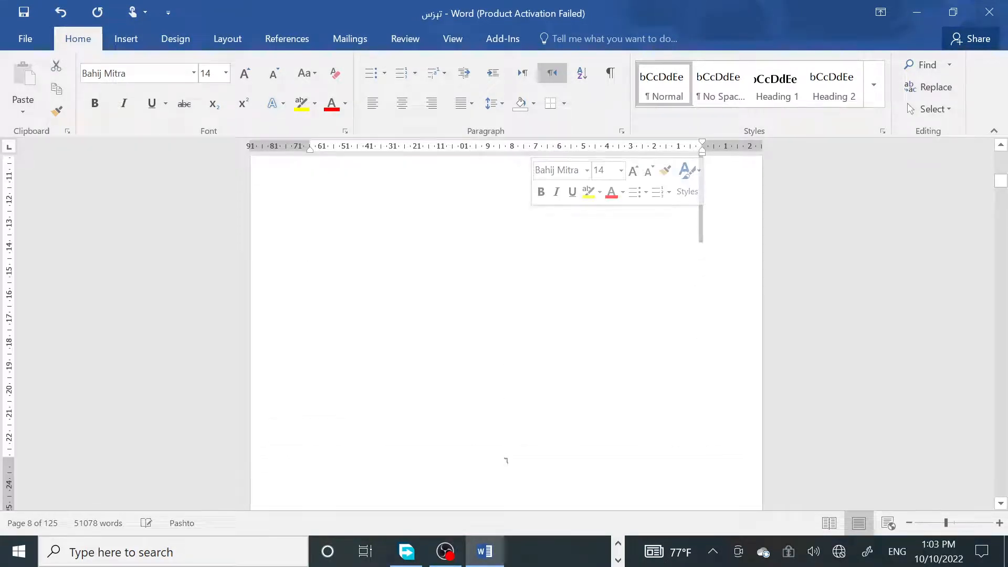
{"action": "scroll", "coordinate": [506, 460], "scroll_direction": "down", "scroll_amount": 5}
{"action": "scroll", "coordinate": [506, 333], "scroll_direction": "down", "scroll_amount": 3}
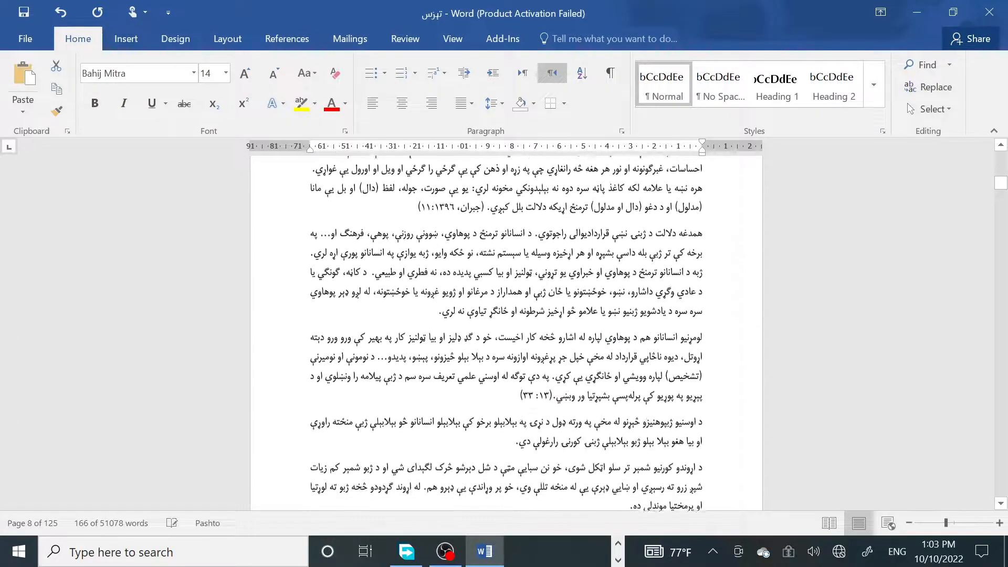
Paste the copied text on new lines after the first paragraph of the "۱- ژبه" section
{"action": "left_click", "coordinate": [417, 203]}
{"action": "key", "text": "Return"}
{"action": "key", "text": "Return"}
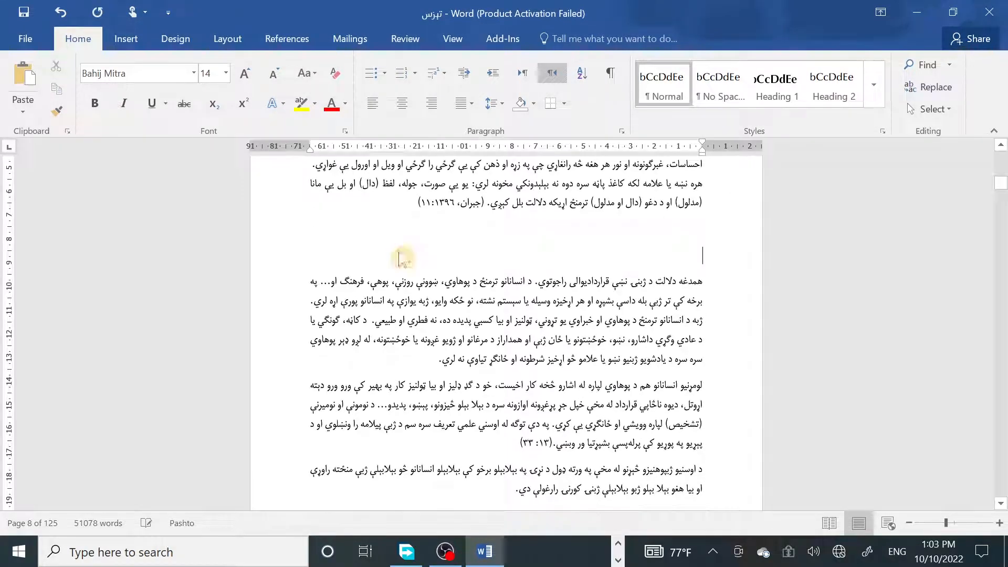
{"action": "key", "text": "ctrl+v"}
{"action": "scroll", "coordinate": [504, 297], "scroll_direction": "down", "scroll_amount": 6}
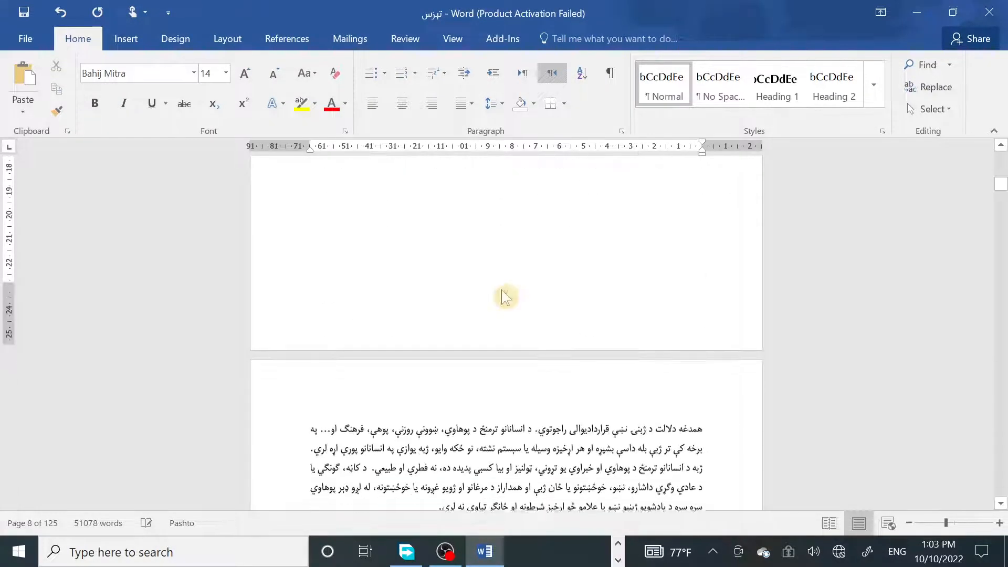
{"action": "scroll", "coordinate": [507, 293], "scroll_direction": "down", "scroll_amount": 7}
Update the entire table of contents, including its headings and page numbers
{"action": "left_click_drag", "start_coordinate": [1002, 190], "coordinate": [1002, 159]}
{"action": "left_click", "coordinate": [532, 260]}
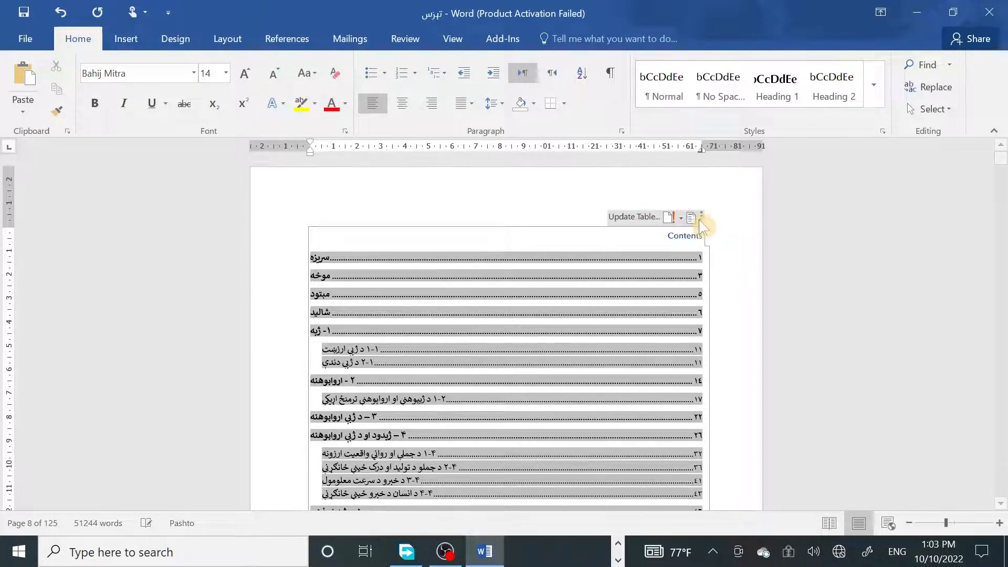
{"action": "left_click", "coordinate": [644, 219]}
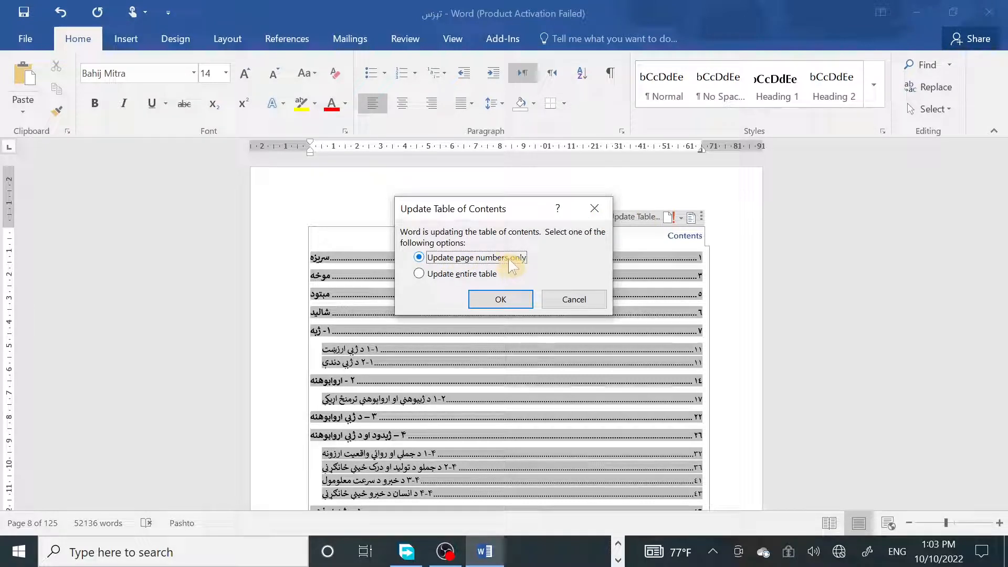
{"action": "left_click", "coordinate": [447, 274]}
{"action": "left_click", "coordinate": [502, 299]}
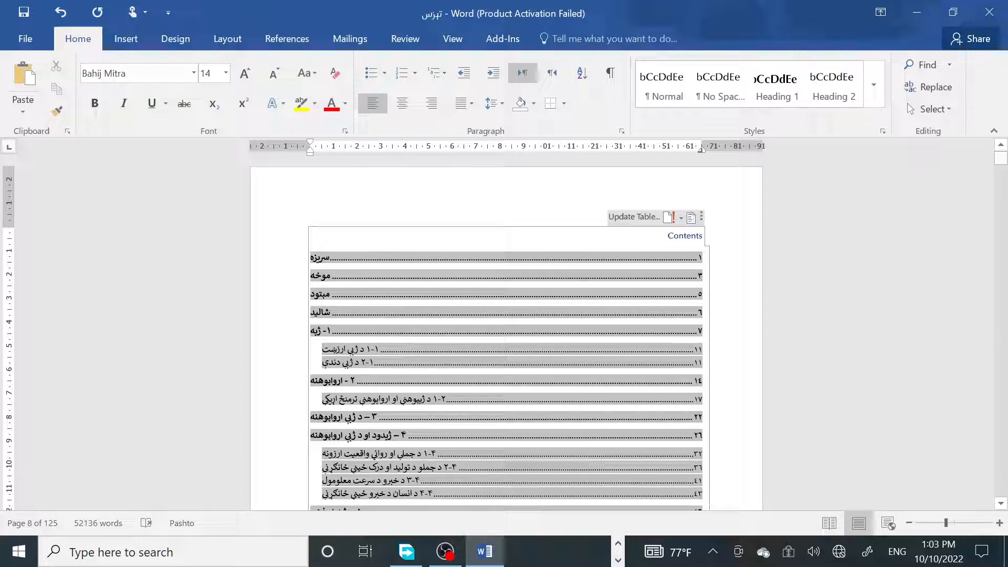
Set the whole table of contents to right-to-left direction with the Bahij Mitra font at size 14
{"action": "left_click", "coordinate": [701, 217]}
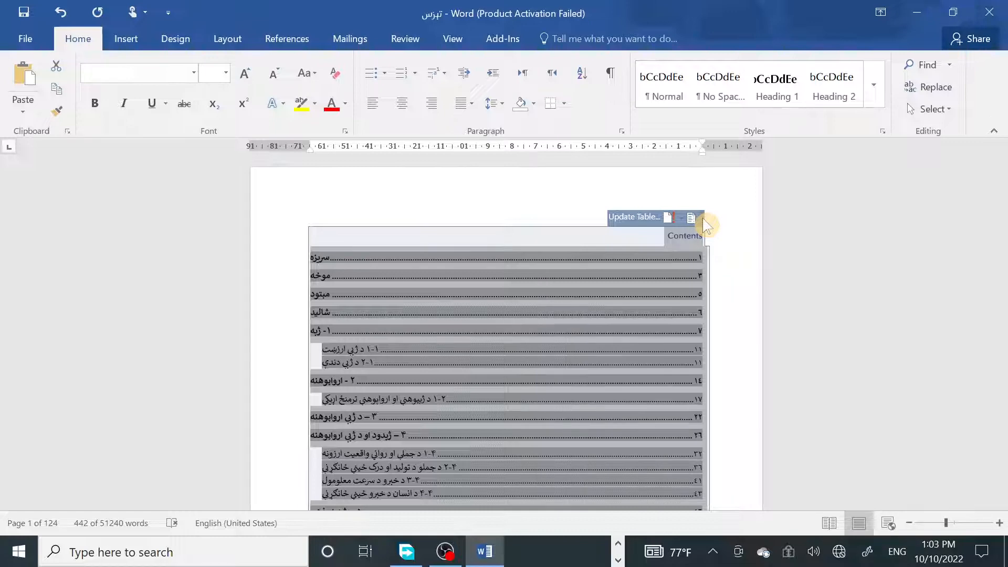
{"action": "left_click", "coordinate": [552, 73]}
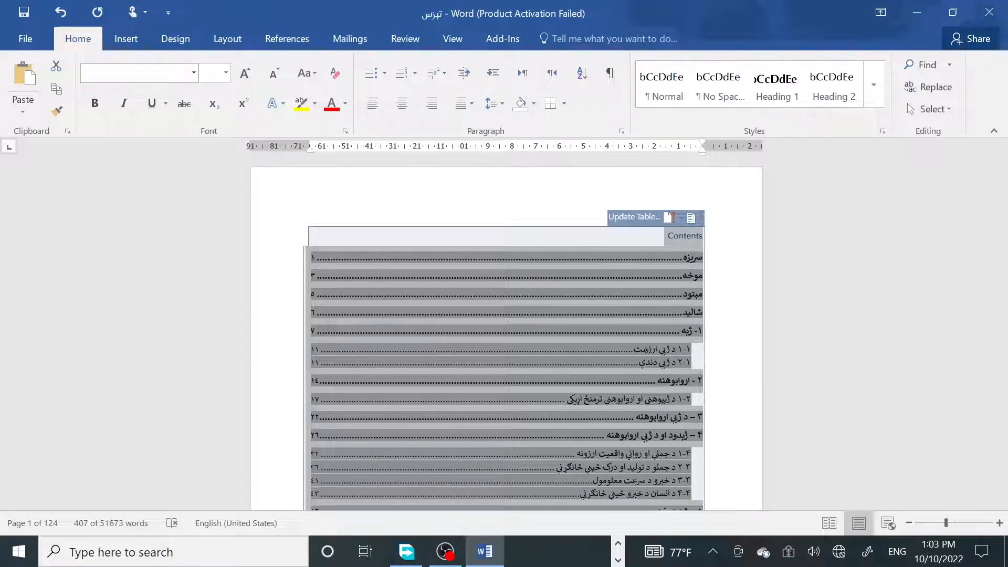
{"action": "left_click", "coordinate": [163, 76]}
{"action": "type", "text": "Bahij Mitra"}
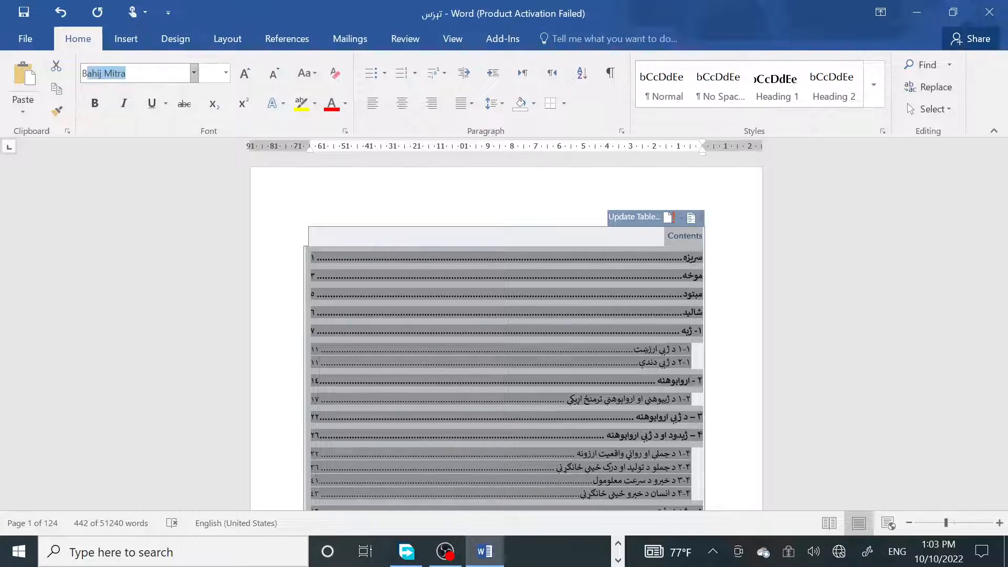
{"action": "key", "text": "Return"}
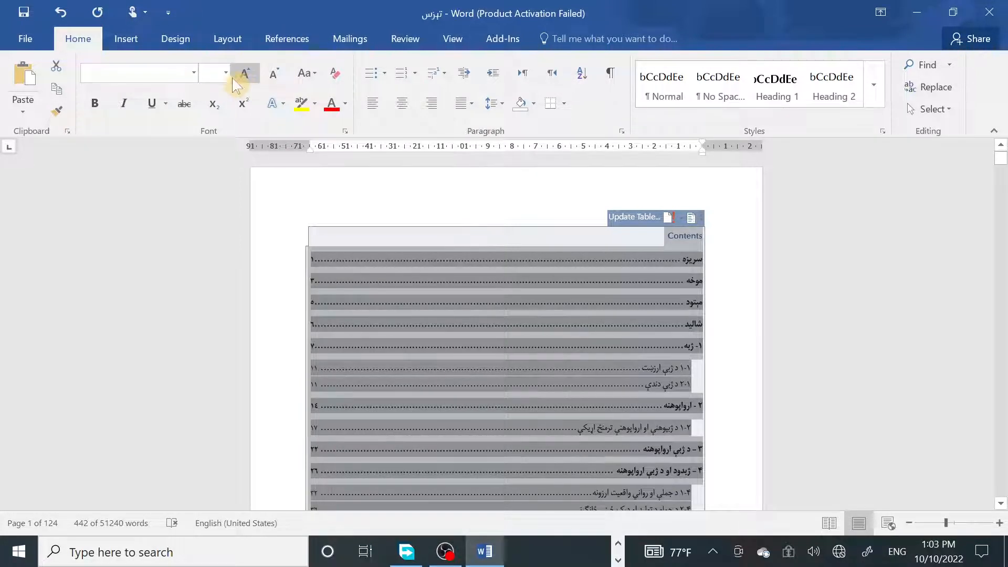
{"action": "left_click", "coordinate": [226, 73]}
{"action": "left_click", "coordinate": [214, 173]}
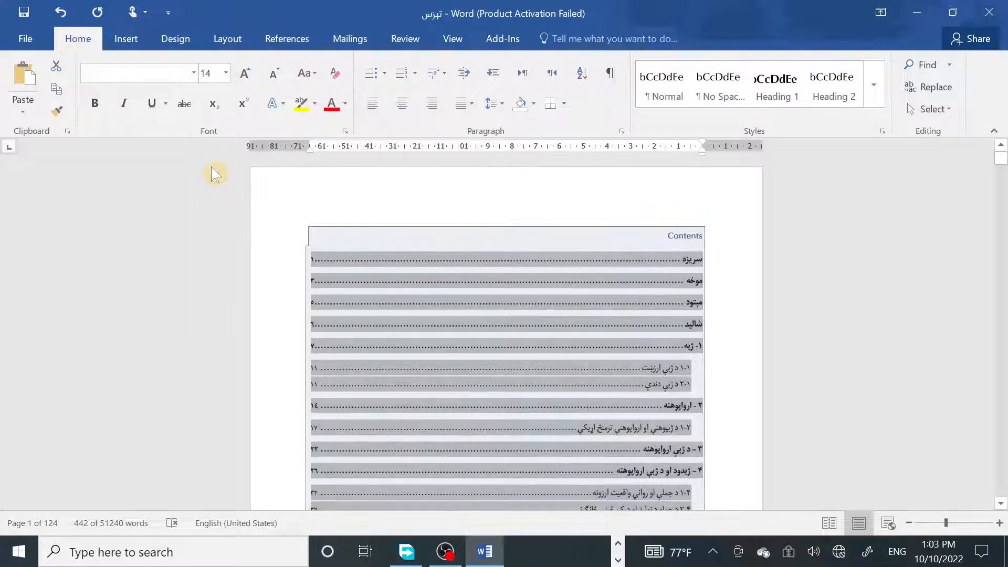
{"action": "left_click", "coordinate": [641, 327]}
Replace the table's "Contents" title with "نیولیک" and add a line below it with the labels "سرلیک" and "مخګڼه"
{"action": "scroll", "coordinate": [641, 326], "scroll_direction": "down", "scroll_amount": 4}
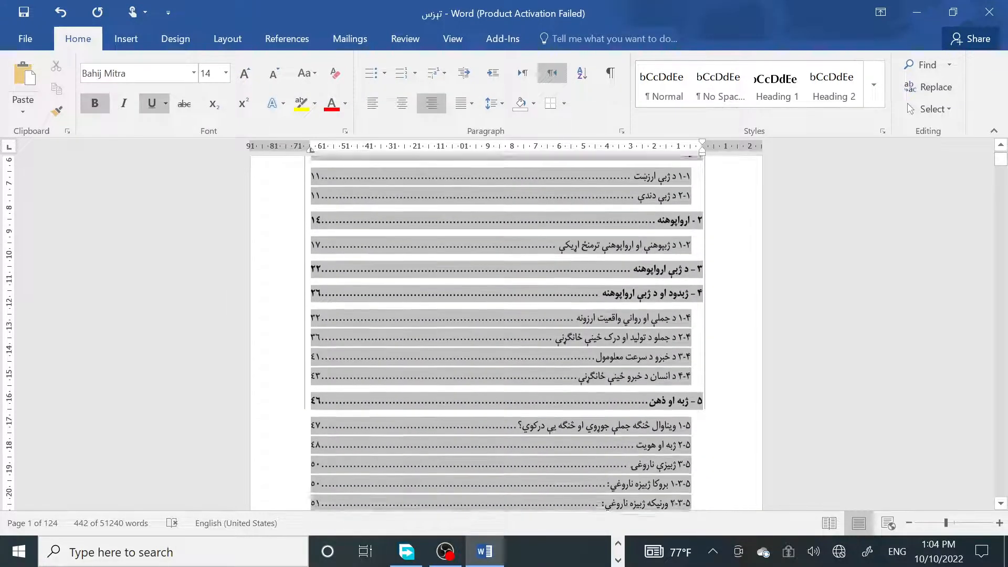
{"action": "scroll", "coordinate": [649, 310], "scroll_direction": "down", "scroll_amount": 6}
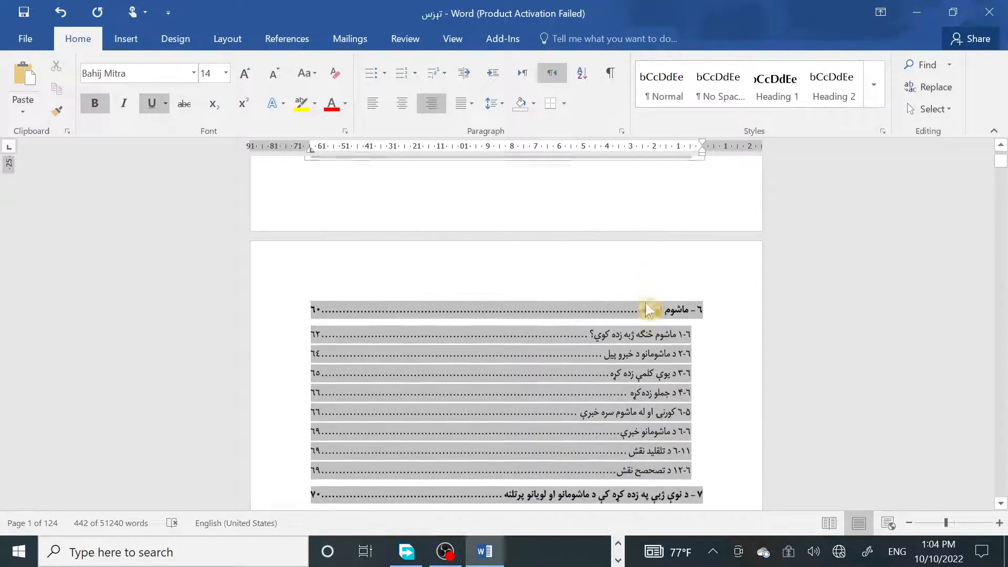
{"action": "scroll", "coordinate": [650, 309], "scroll_direction": "down", "scroll_amount": 4}
{"action": "scroll", "coordinate": [650, 310], "scroll_direction": "up", "scroll_amount": 15}
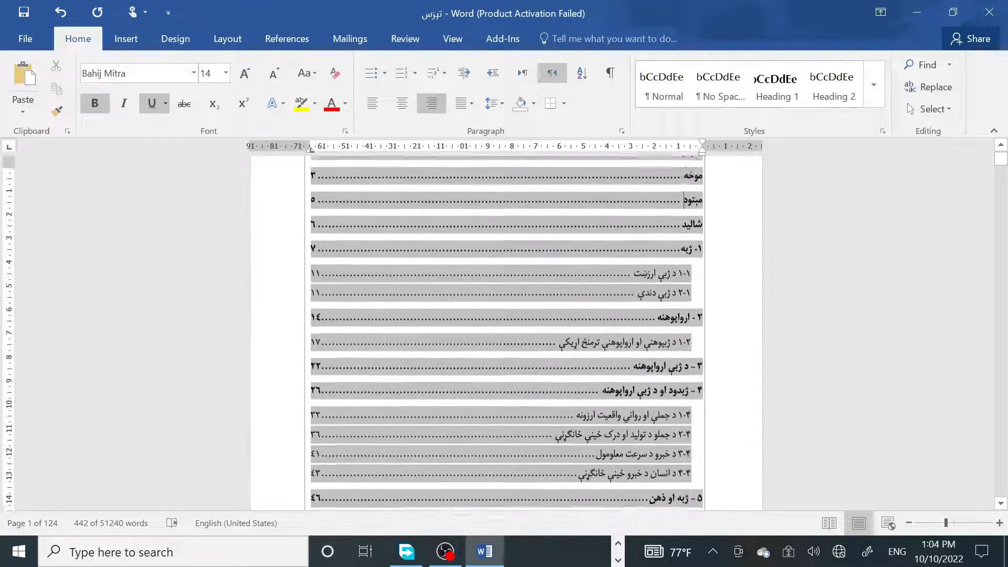
{"action": "scroll", "coordinate": [507, 326], "scroll_direction": "up", "scroll_amount": 2}
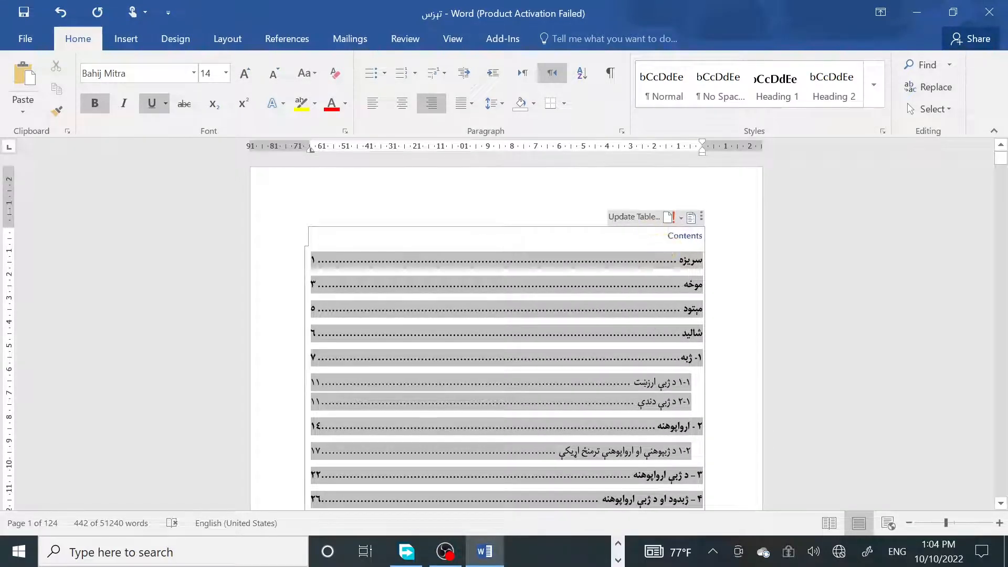
{"action": "left_click", "coordinate": [673, 237]}
{"action": "double_click", "coordinate": [668, 238]}
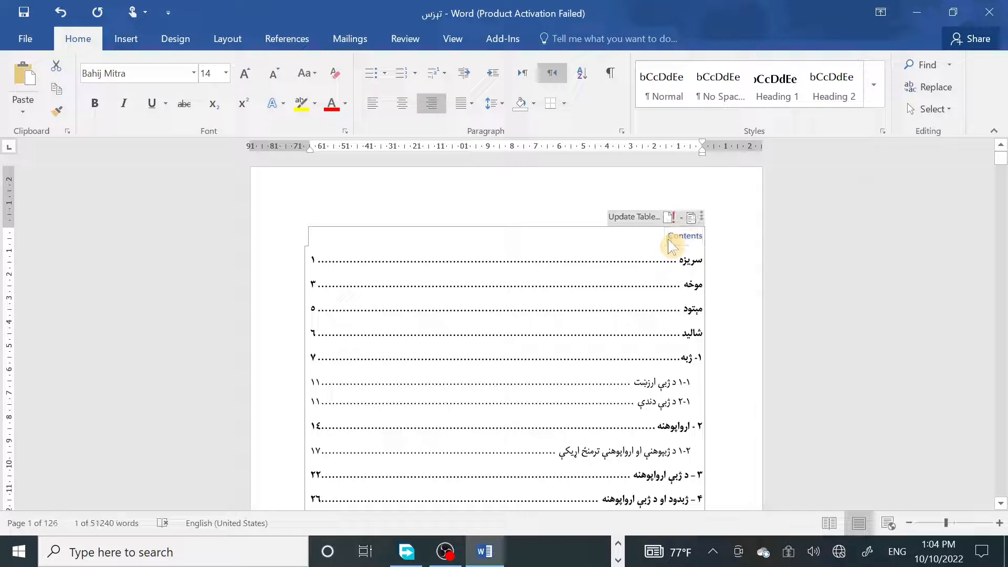
{"action": "type", "text": "kd"}
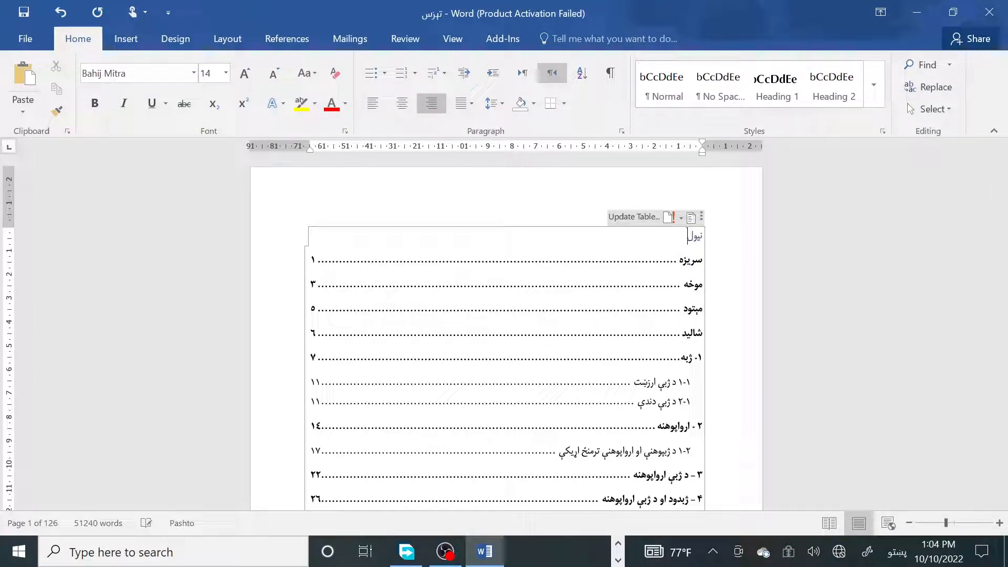
{"action": "key", "text": "Return"}
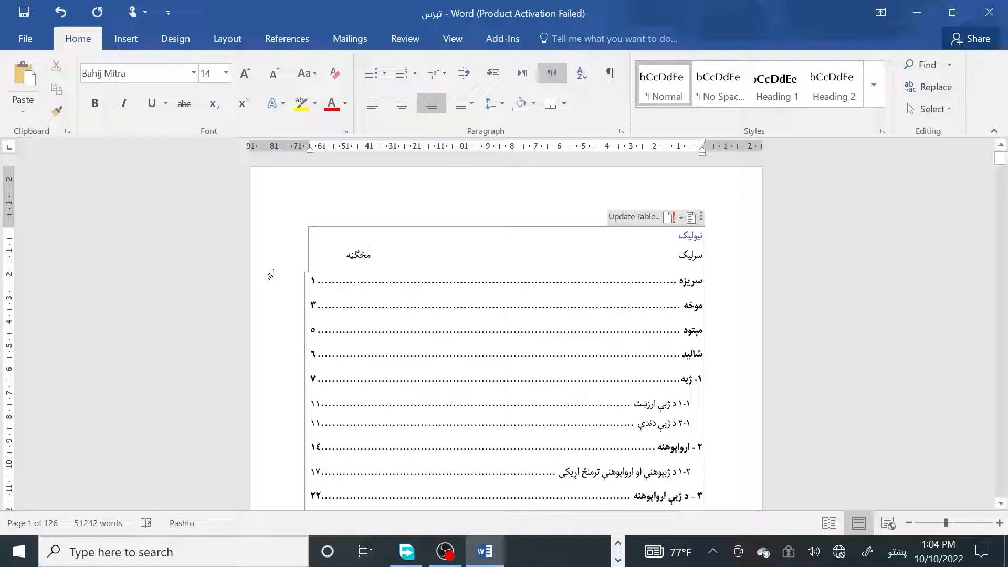
Format the "نیولیک" title and the label line below it as bold, size 16, automatic-colour text, and centre the title
{"action": "left_click_drag", "start_coordinate": [344, 256], "coordinate": [344, 236]}
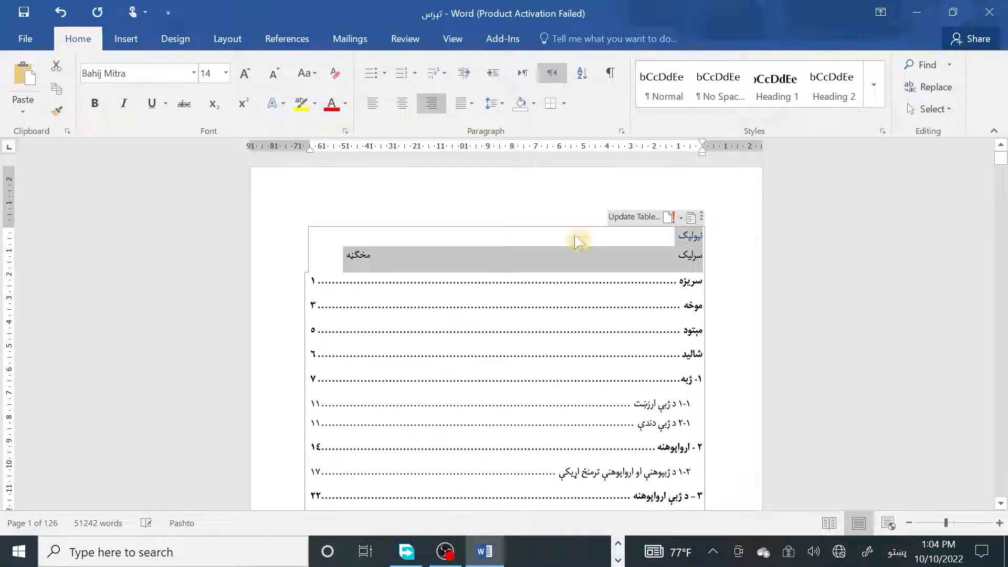
{"action": "left_click", "coordinate": [245, 74]}
{"action": "left_click", "coordinate": [95, 103]}
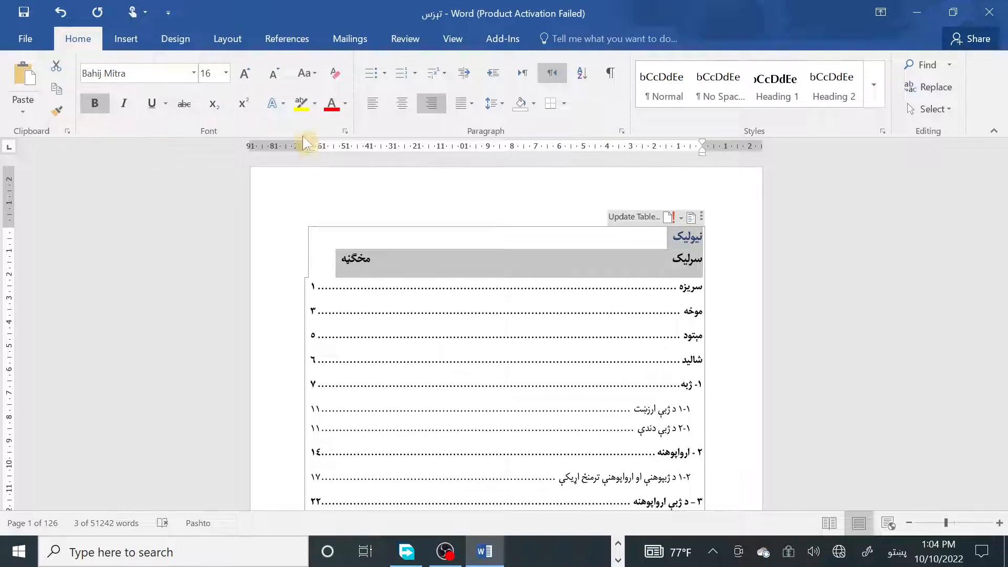
{"action": "left_click", "coordinate": [345, 104]}
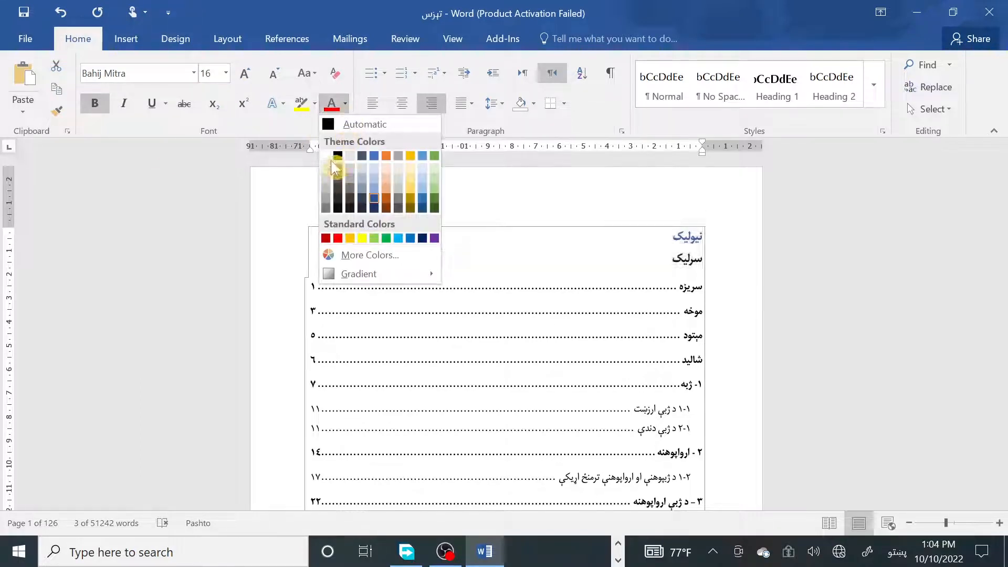
{"action": "left_click", "coordinate": [328, 124]}
{"action": "left_click", "coordinate": [610, 243]}
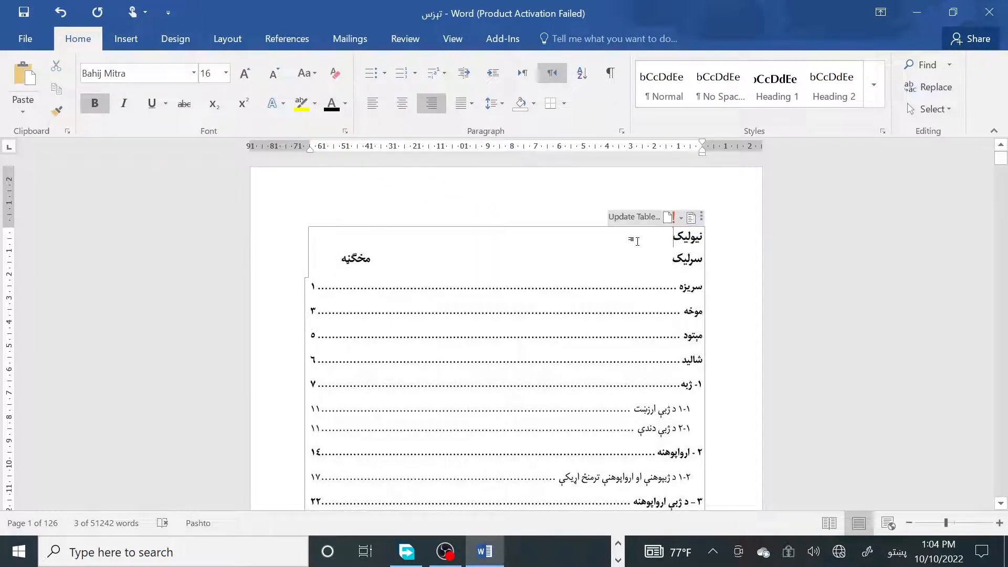
{"action": "left_click", "coordinate": [402, 103]}
{"action": "scroll", "coordinate": [504, 331], "scroll_direction": "down", "scroll_amount": 20}
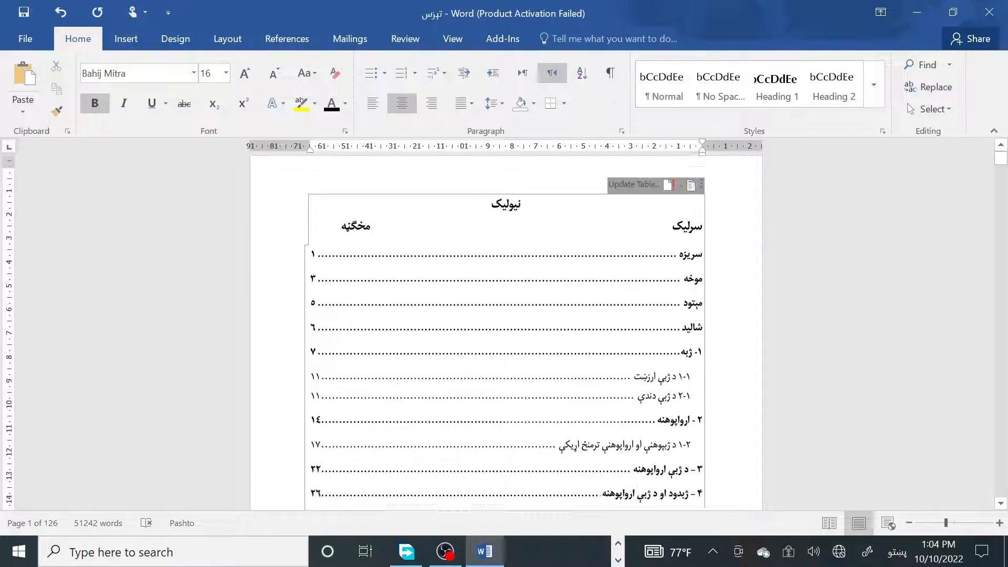
{"action": "scroll", "coordinate": [504, 331], "scroll_direction": "down", "scroll_amount": 10}
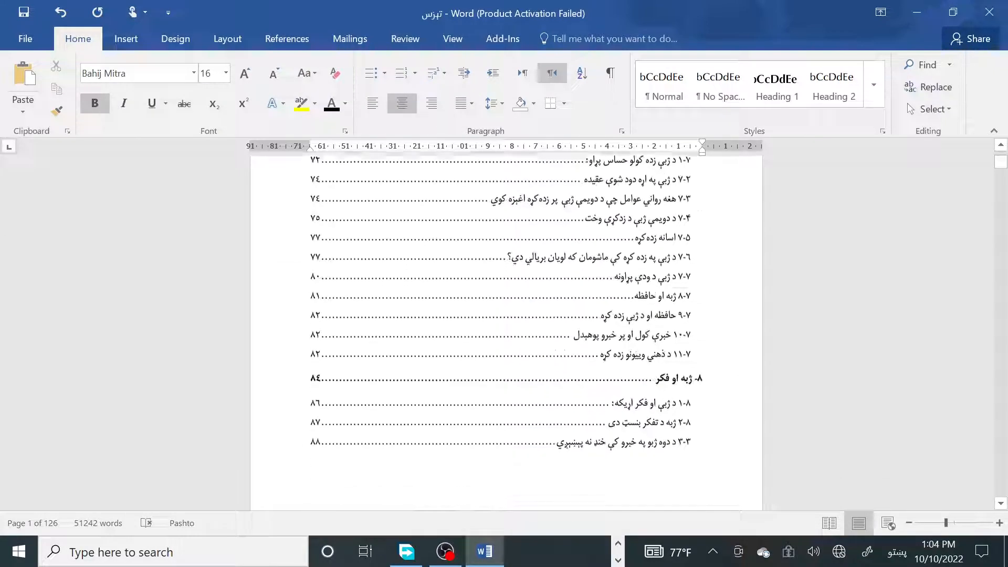
{"action": "left_click", "coordinate": [446, 554]}
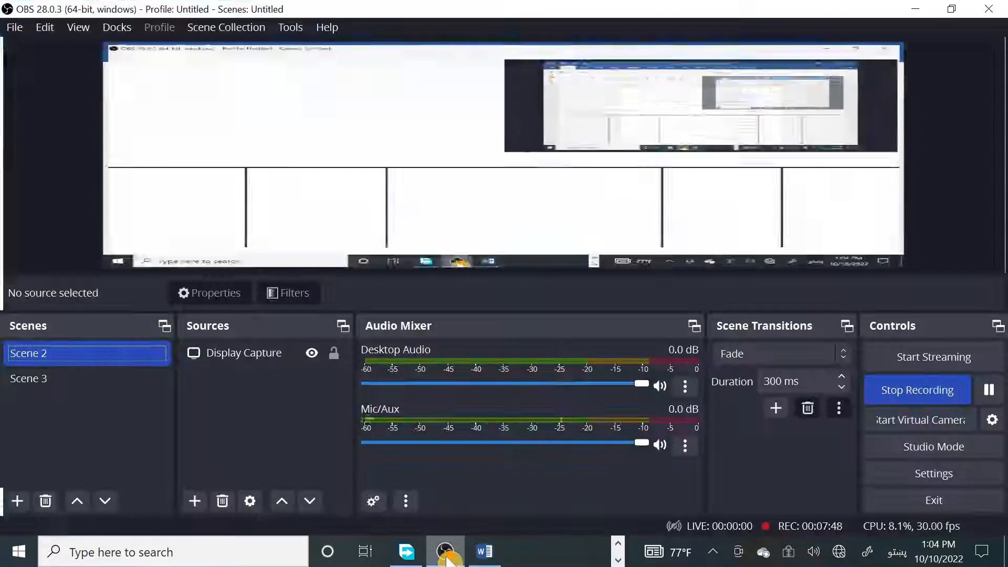